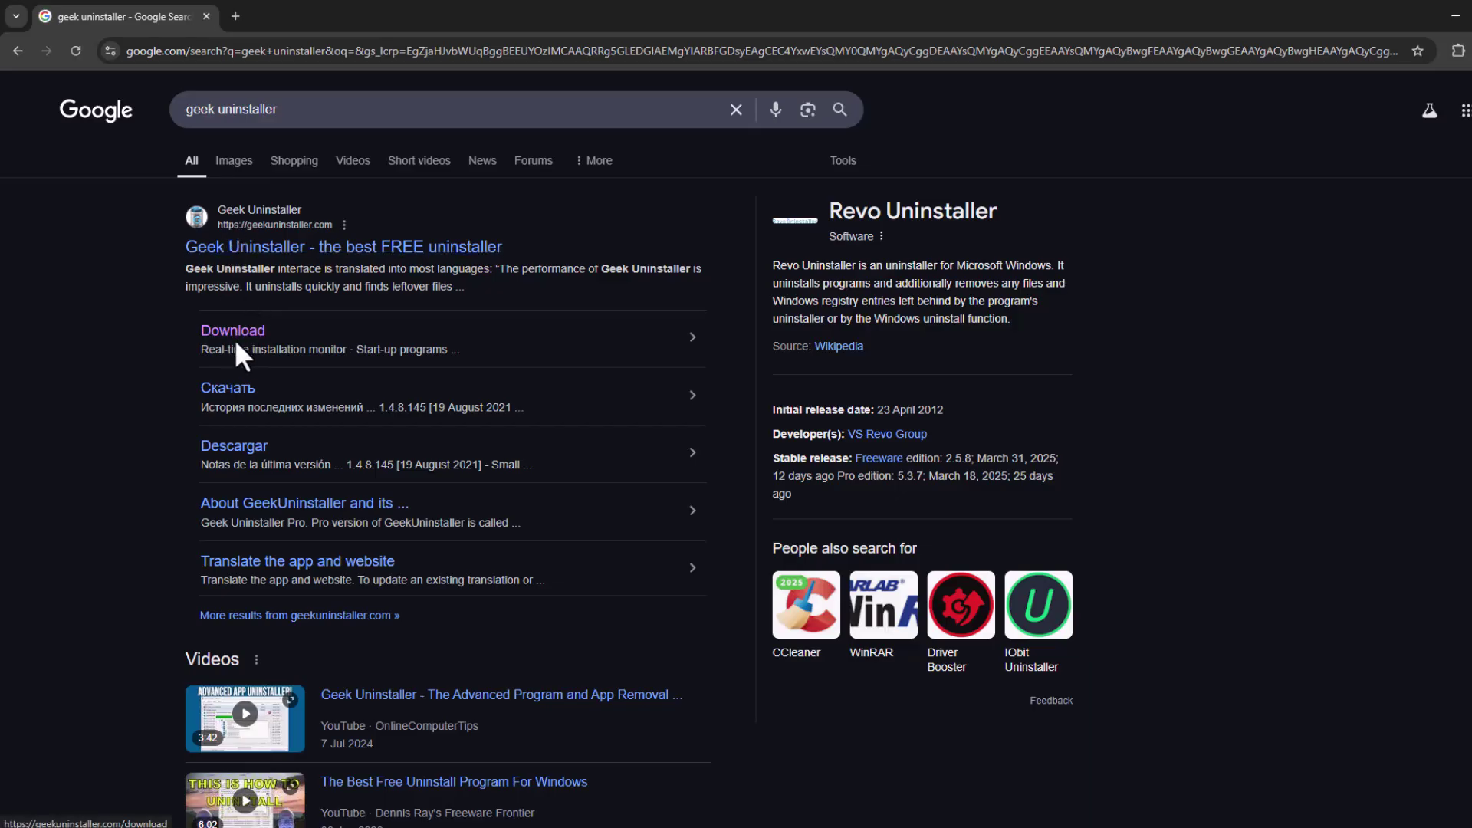
Step: Download the free ZIP edition of Geek Uninstaller from its download page and show the file in its folder
{"action": "left_click", "coordinate": [235, 339]}
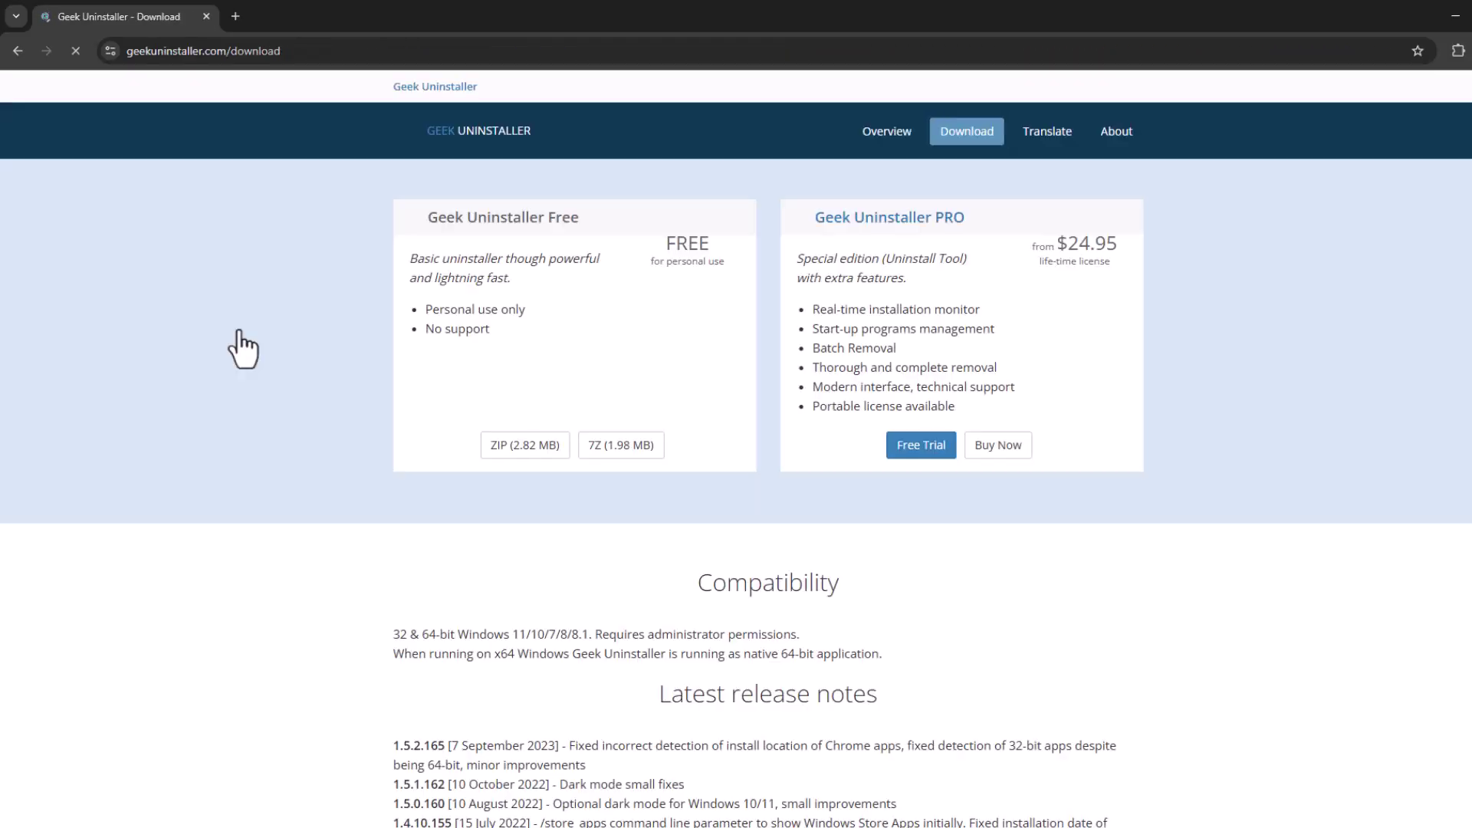
{"action": "left_click", "coordinate": [527, 453]}
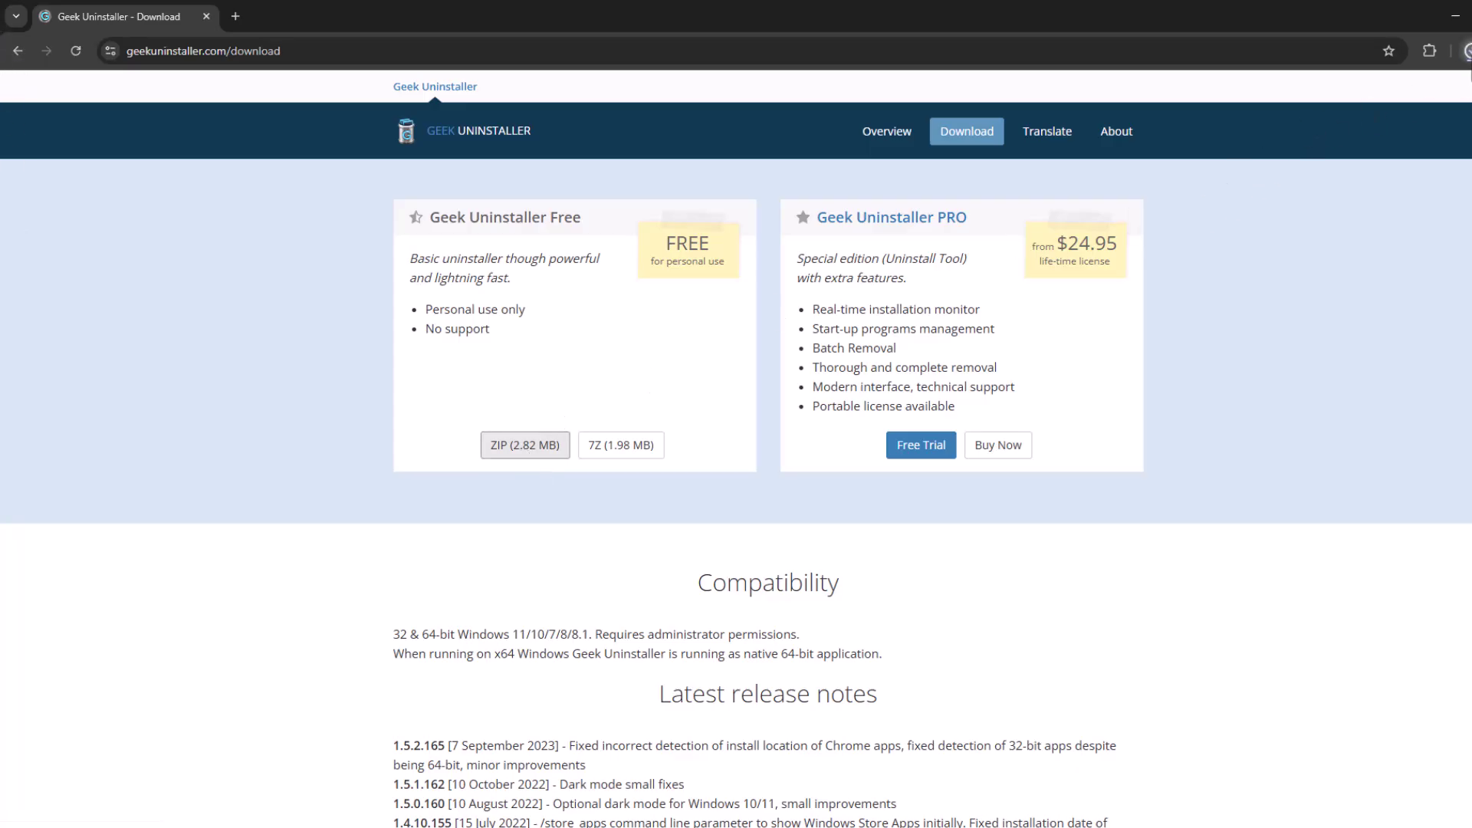
{"action": "left_click", "coordinate": [1420, 121]}
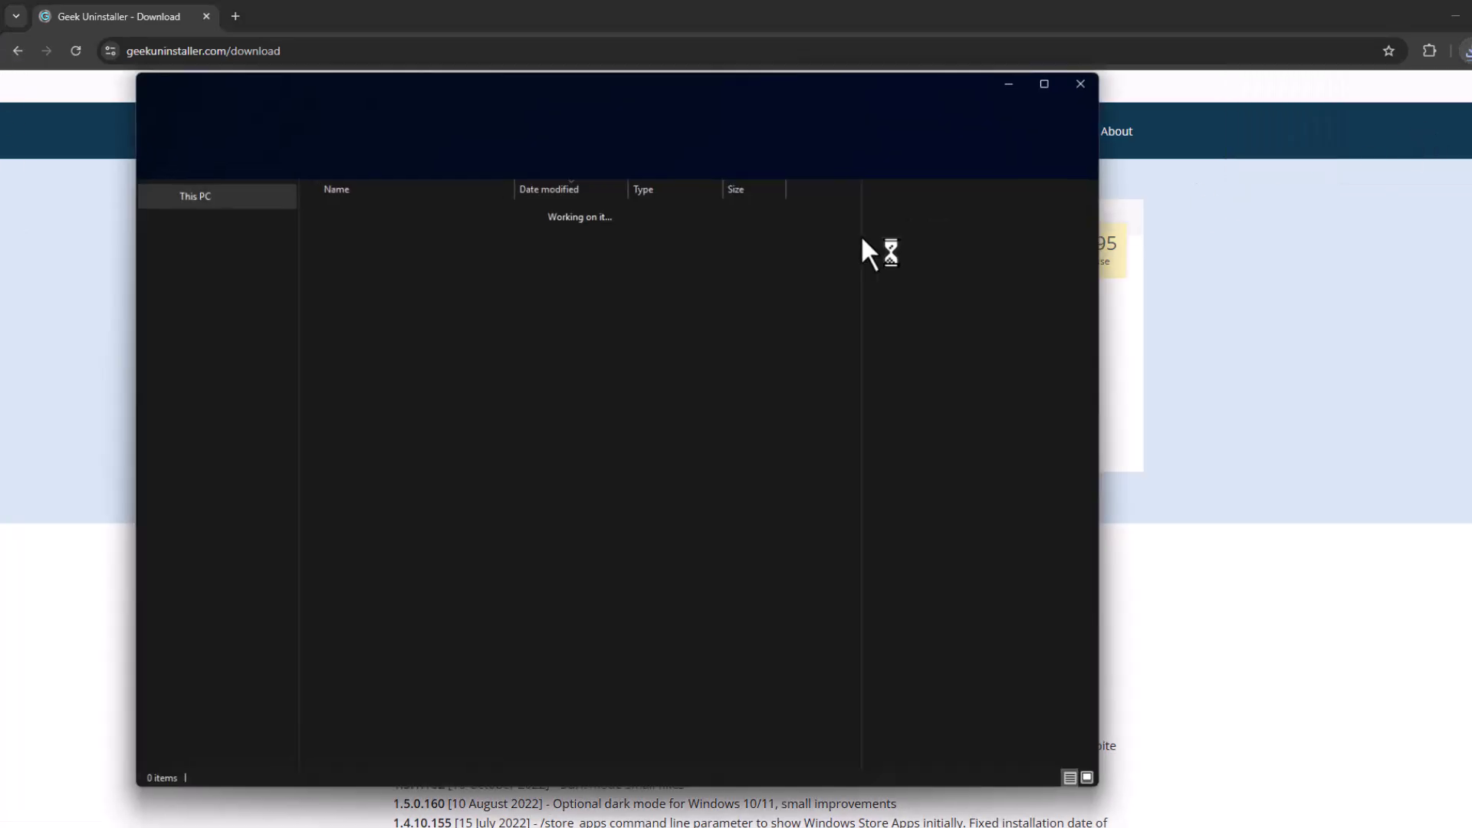
Step: Open the downloaded geek (3) archive and launch the geek application inside it
{"action": "left_click", "coordinate": [409, 235]}
{"action": "double_click", "coordinate": [409, 234]}
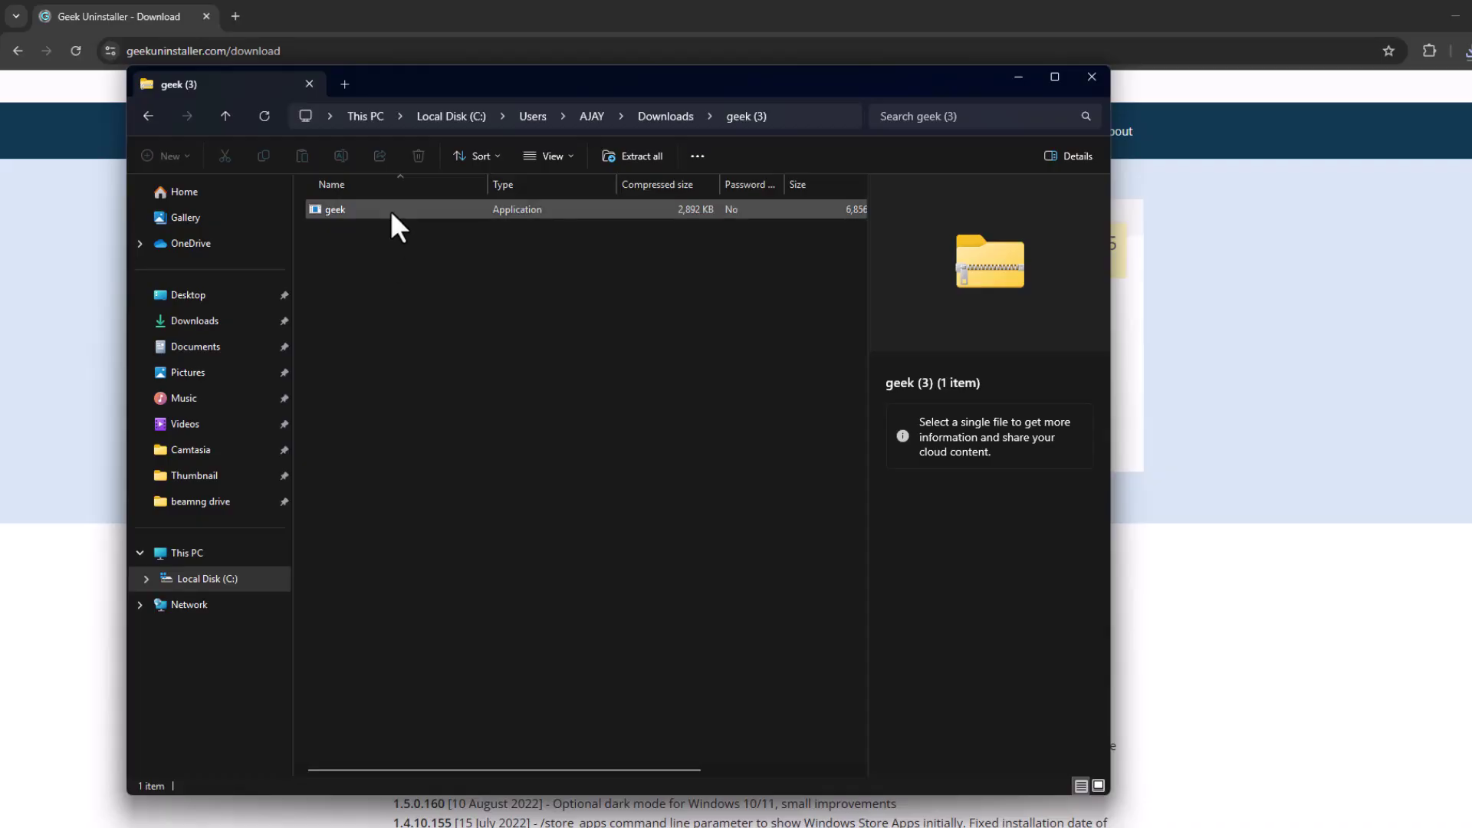
{"action": "double_click", "coordinate": [390, 210]}
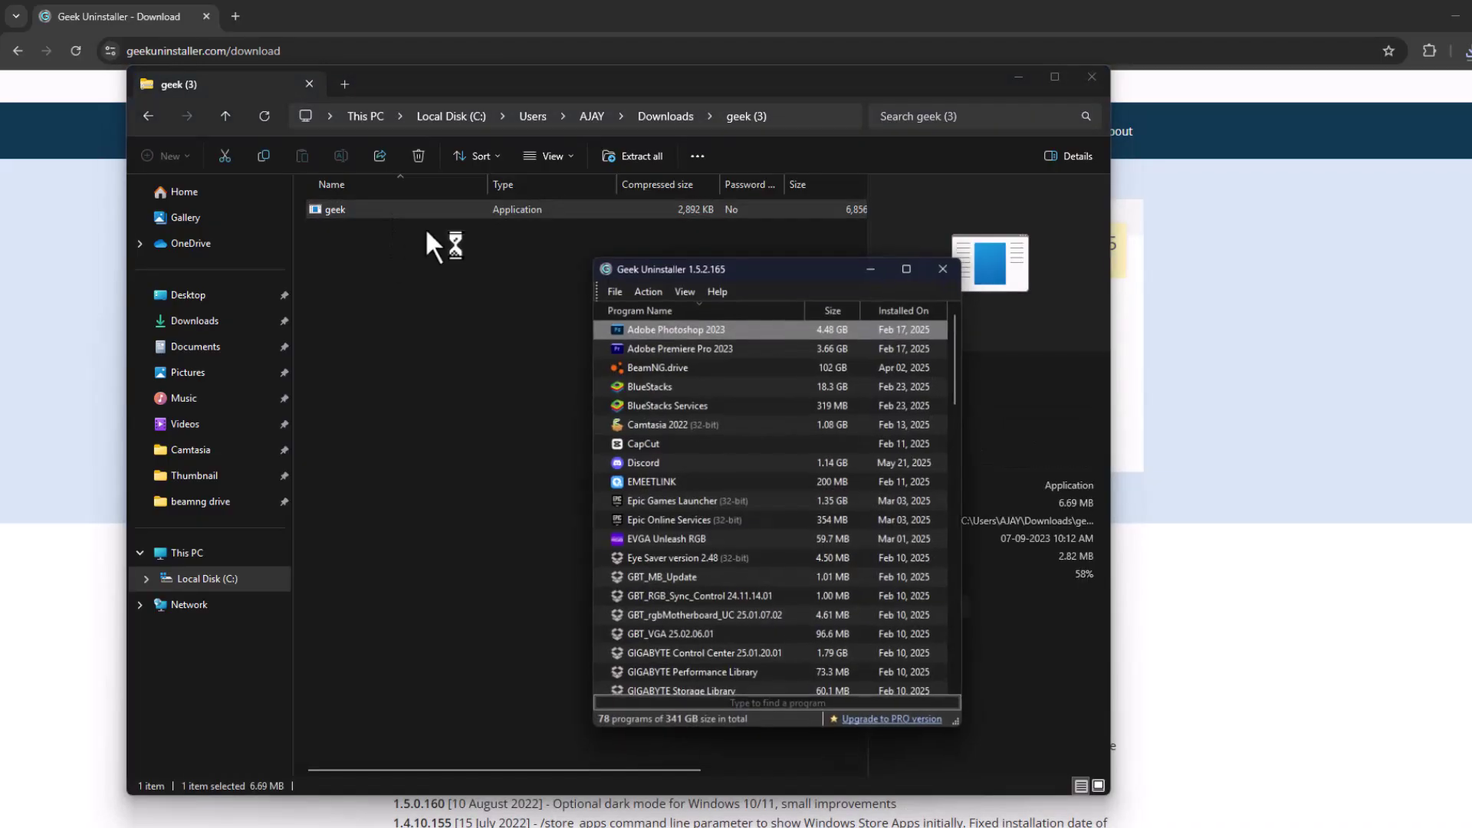
Step: Filter the installed programs by "ge", view the removal options for Microsoft Edge, and close the uninstaller and its folder
{"action": "left_click", "coordinate": [773, 705]}
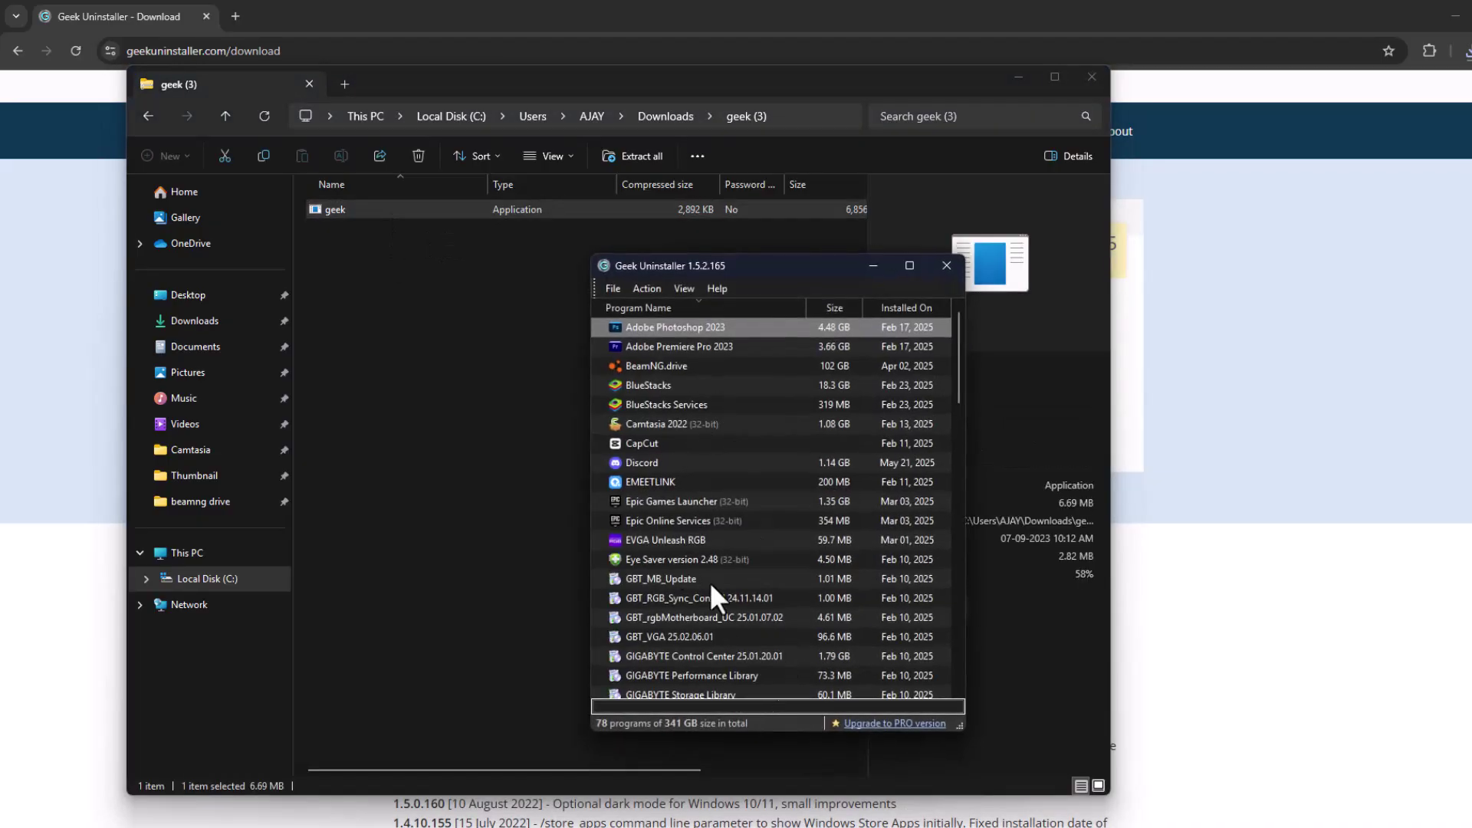
{"action": "type", "text": "gef"}
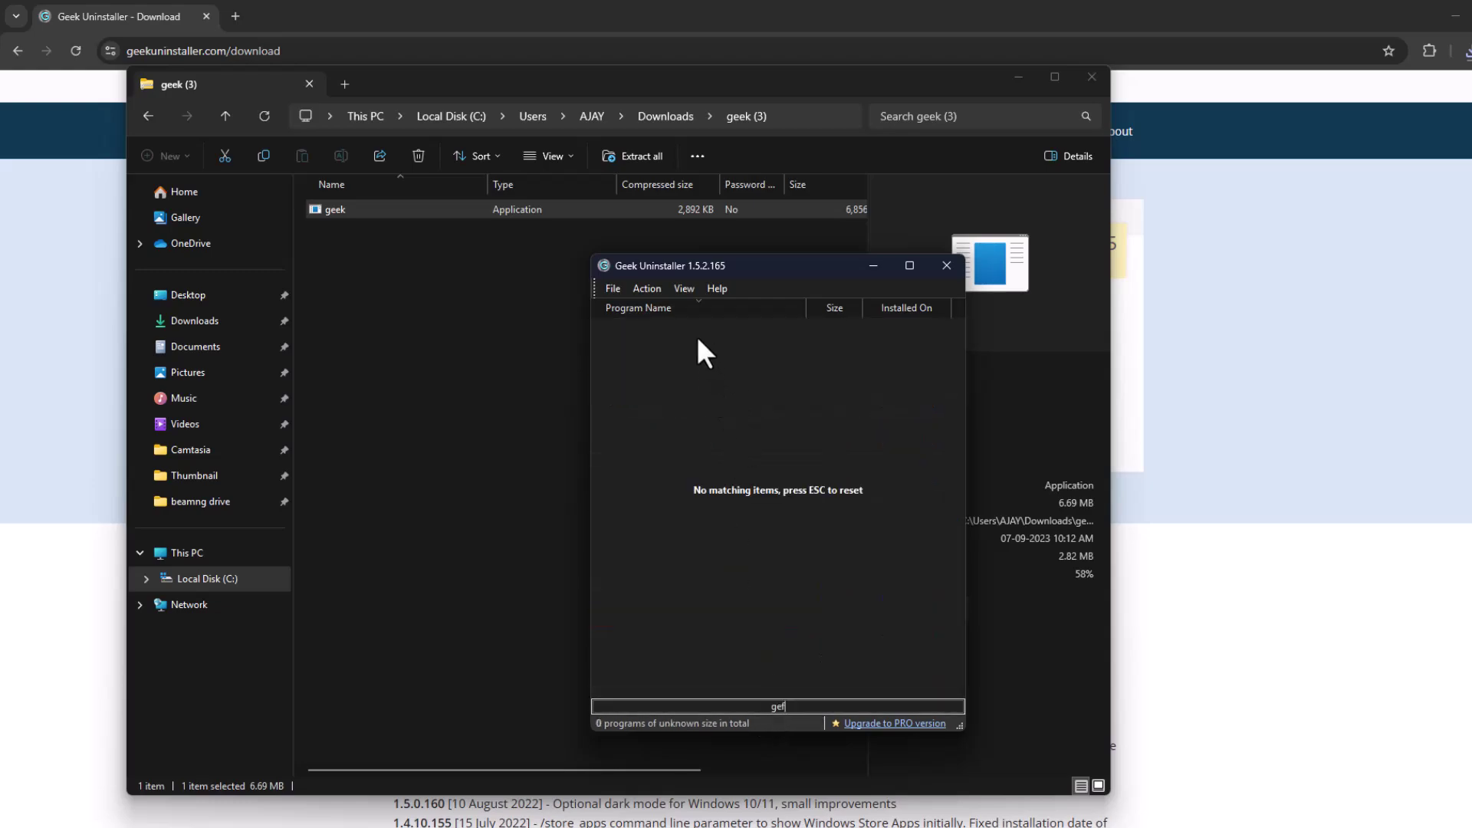
{"action": "key", "text": "BackSpace"}
{"action": "right_click", "coordinate": [698, 363]}
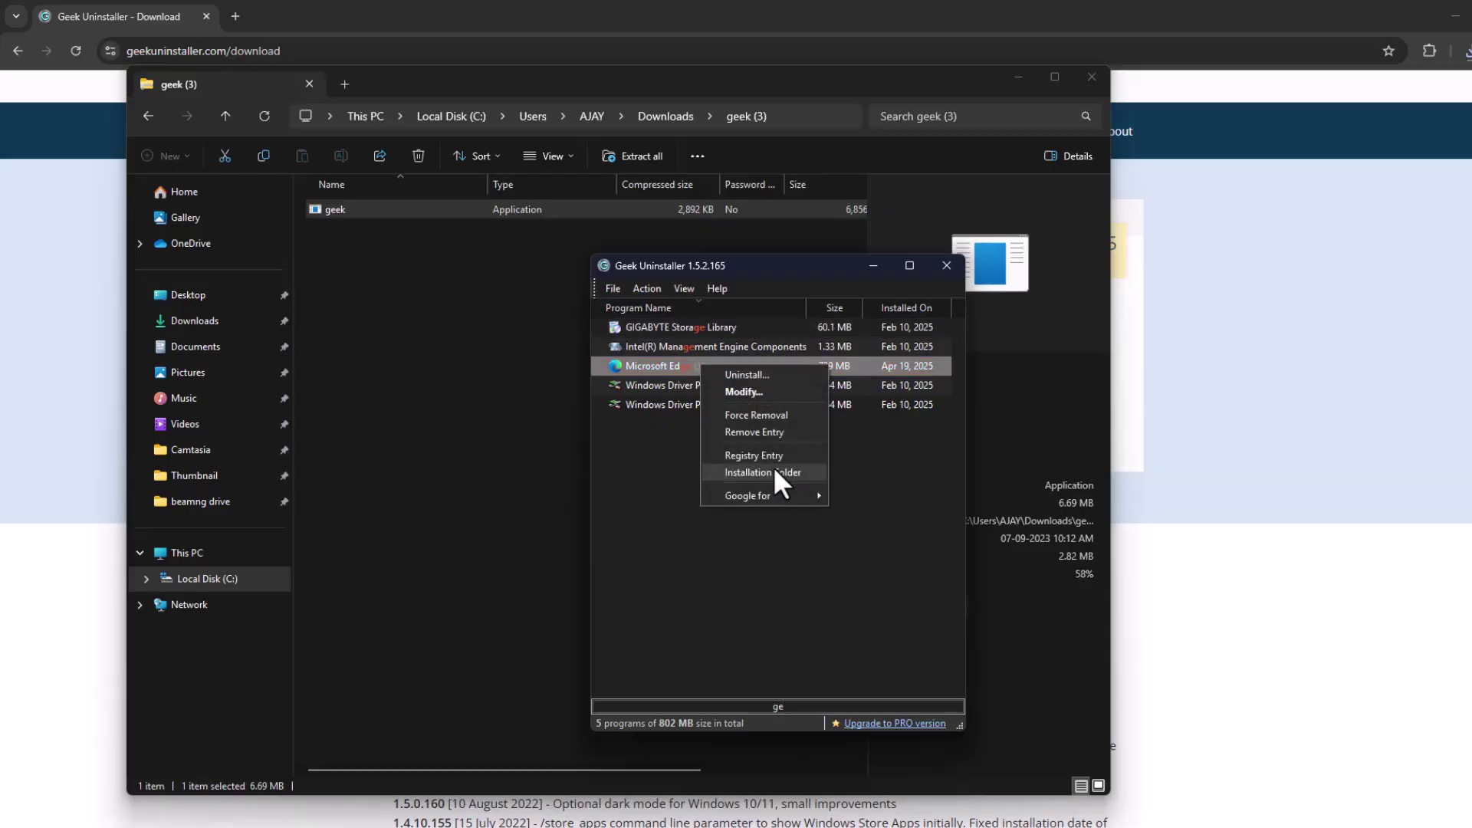
{"action": "left_click", "coordinate": [661, 512]}
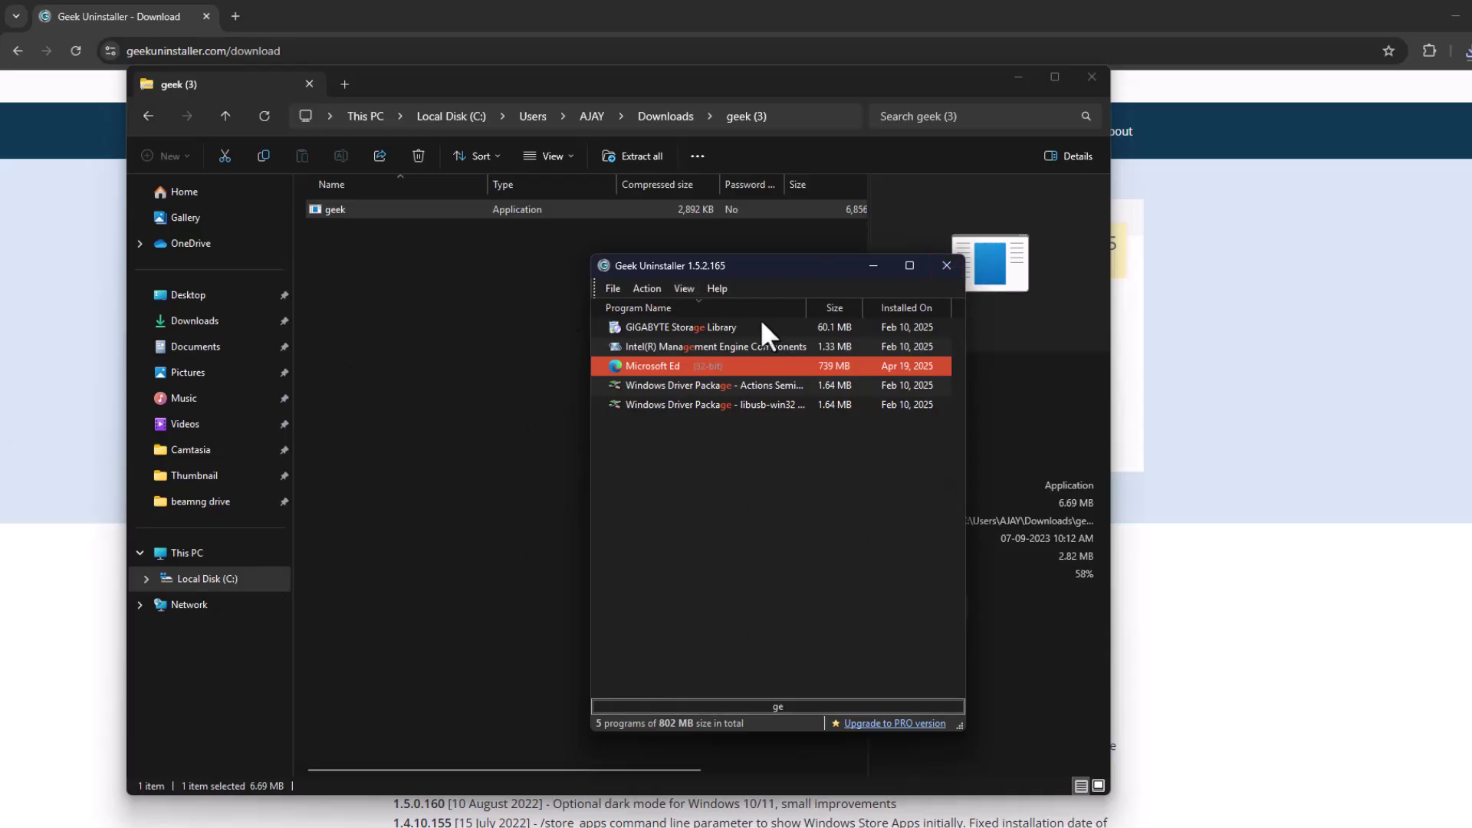
{"action": "left_click", "coordinate": [946, 265]}
{"action": "left_click", "coordinate": [1096, 76]}
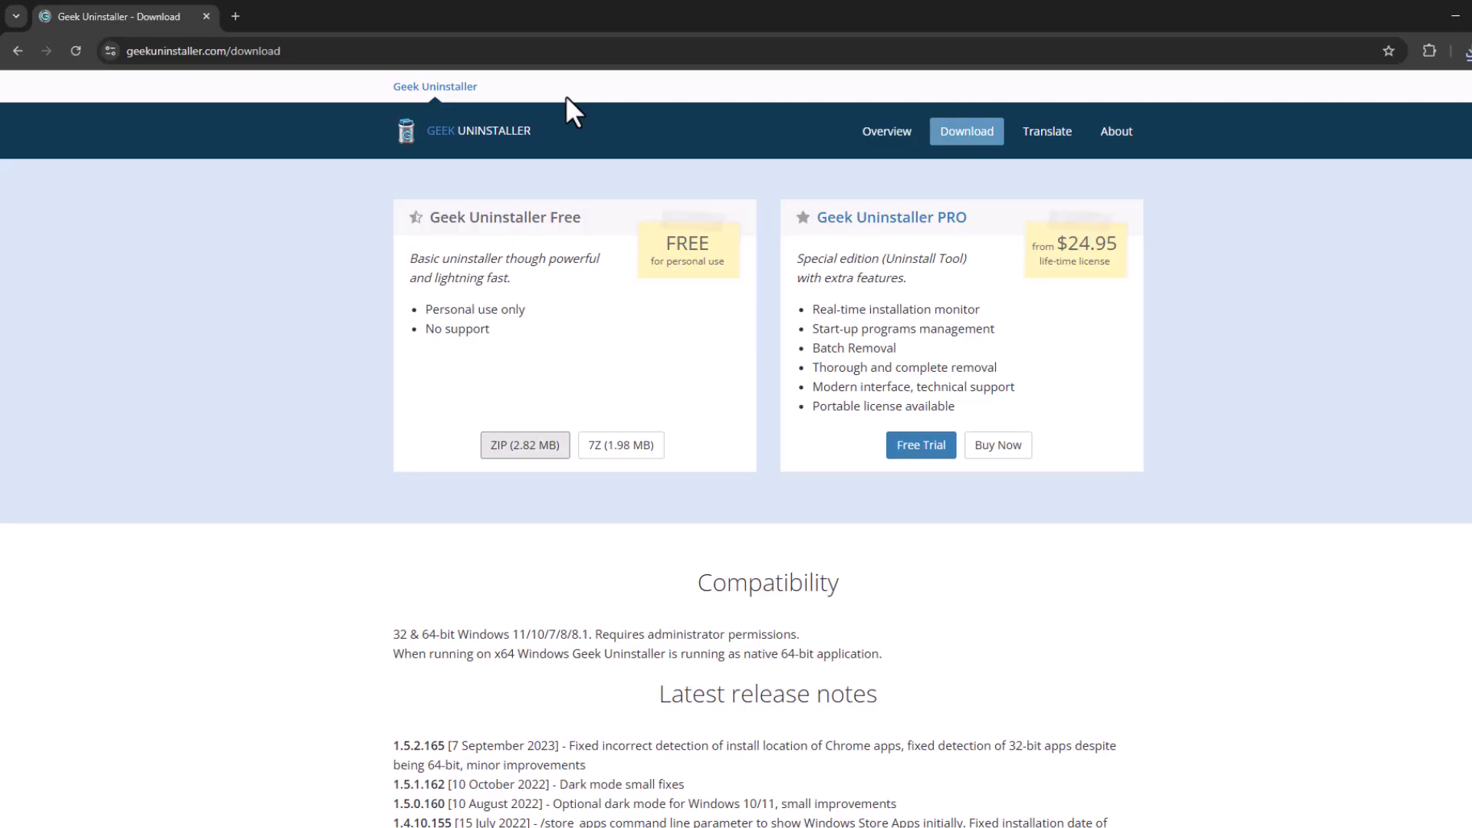
Step: Search the web for "nvidia app" in a new browser tab
{"action": "left_click", "coordinate": [235, 16]}
{"action": "left_click", "coordinate": [295, 57]}
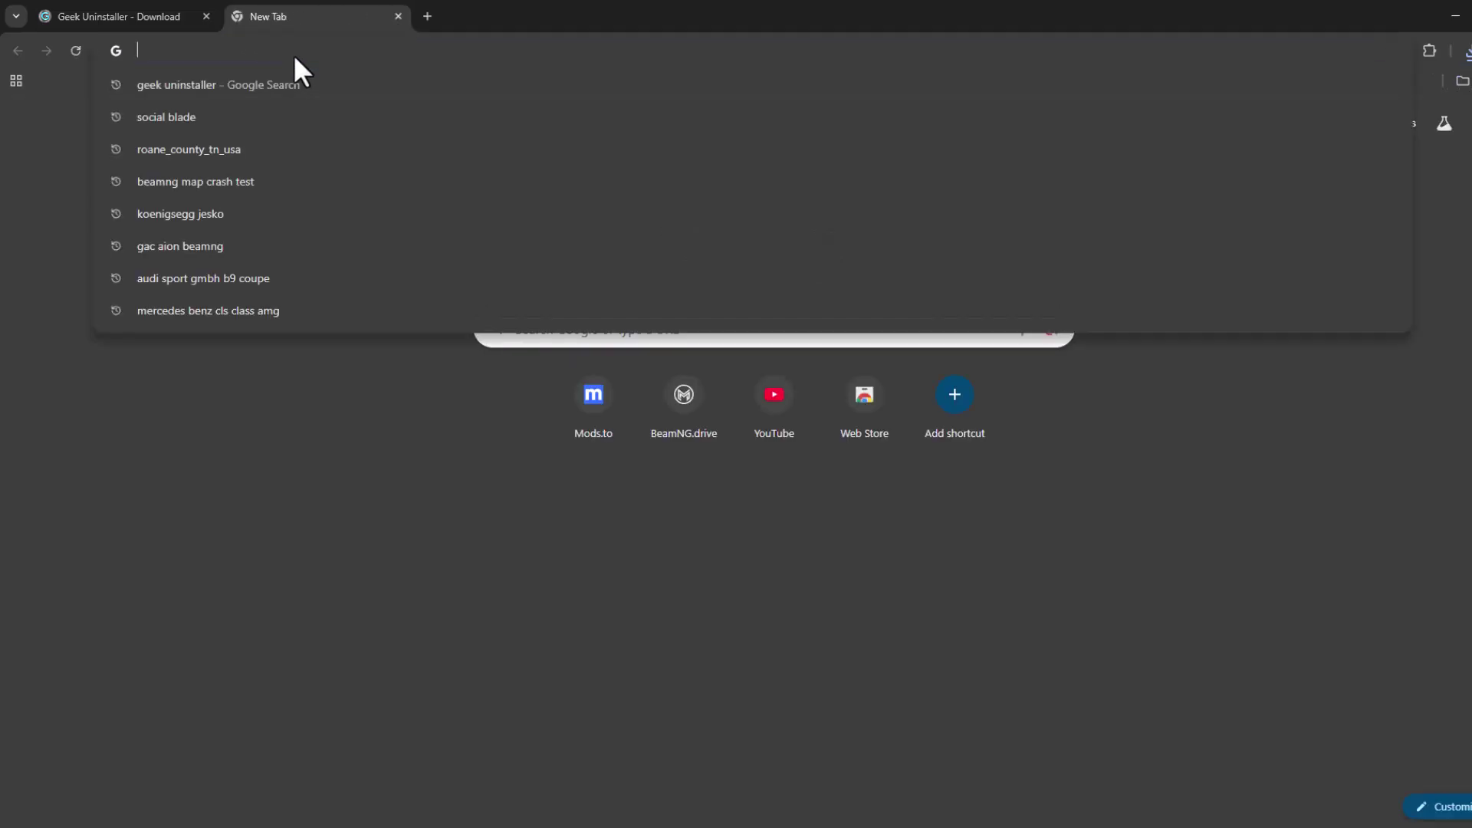
{"action": "type", "text": "nvidia "}
{"action": "type", "text": "app"}
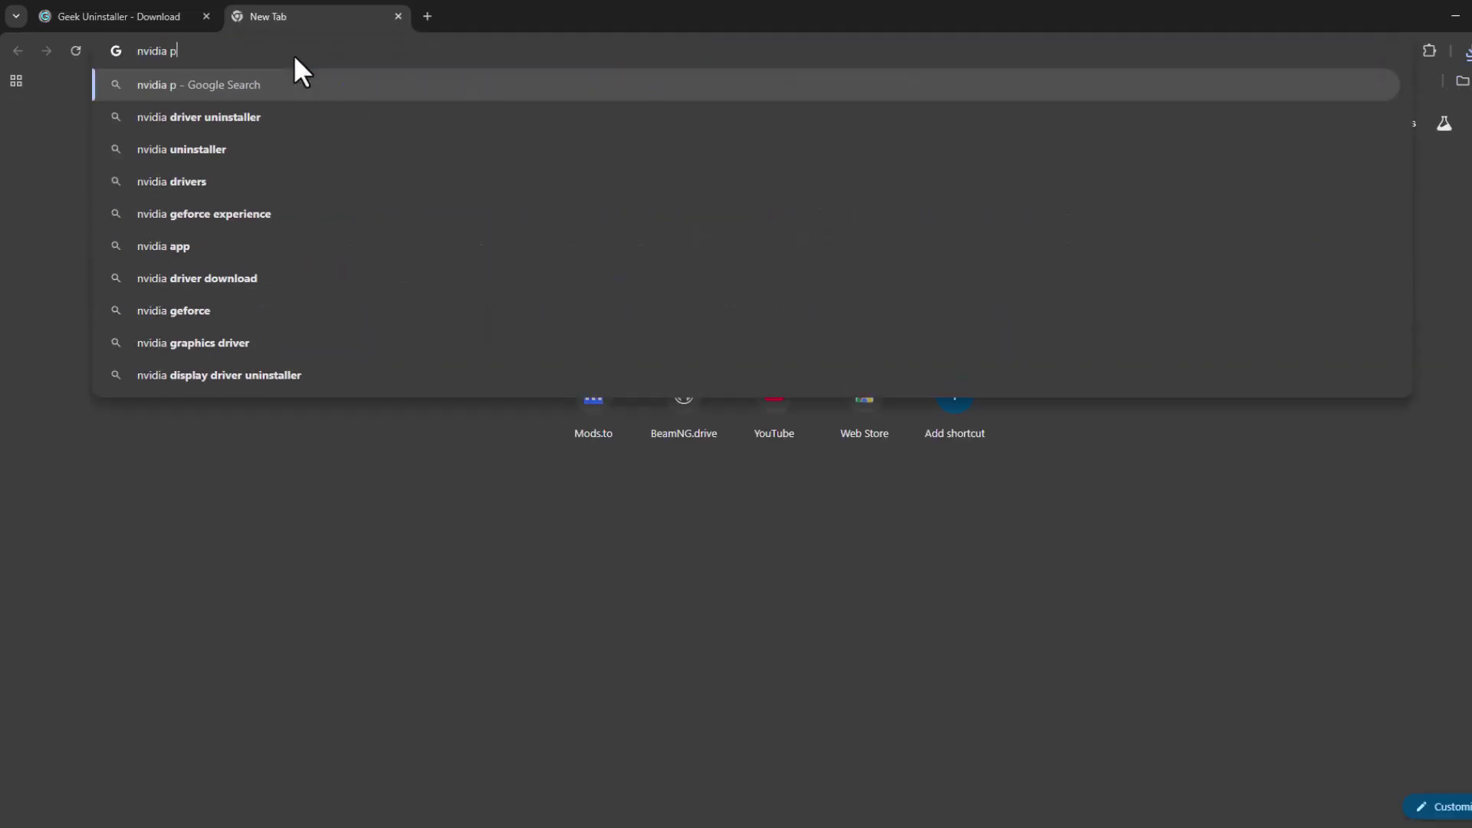
{"action": "key", "text": "Return"}
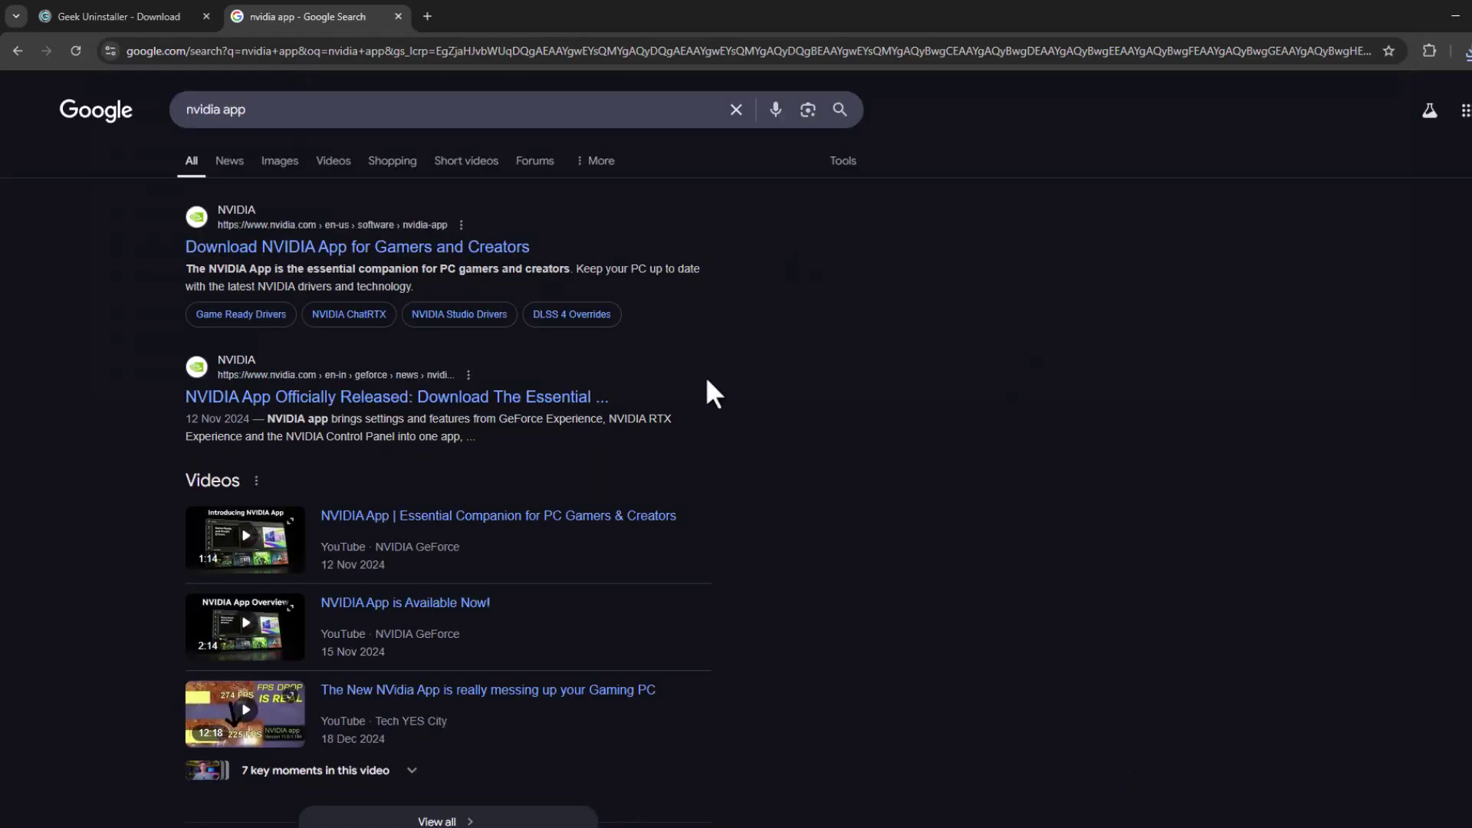
Step: Open NVIDIA's official NVIDIA App page, accept all cookies, and download the app's installer
{"action": "left_click", "coordinate": [326, 250]}
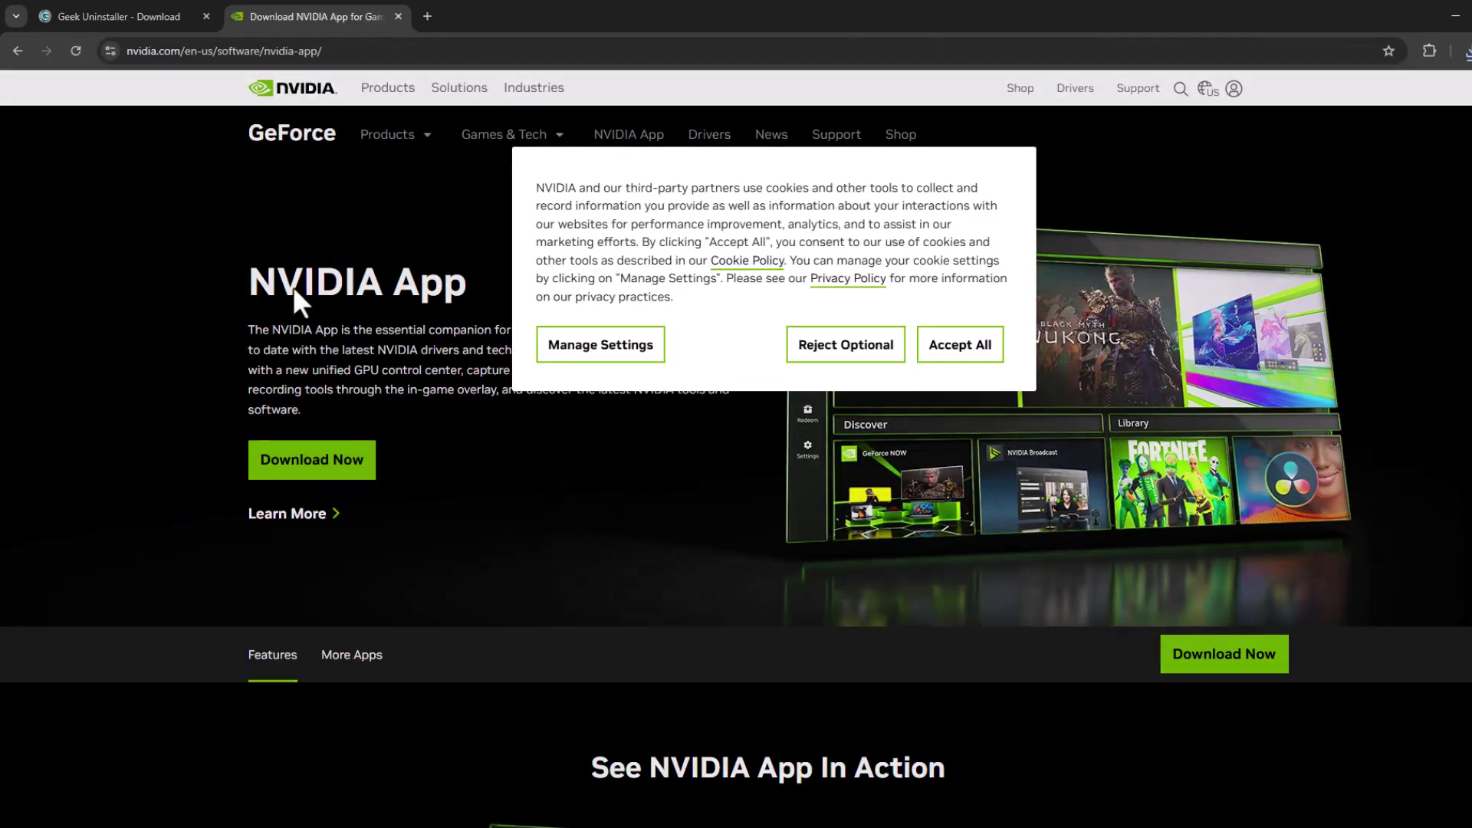
{"action": "left_click", "coordinate": [969, 344]}
{"action": "left_click_drag", "start_coordinate": [269, 298], "coordinate": [476, 295]}
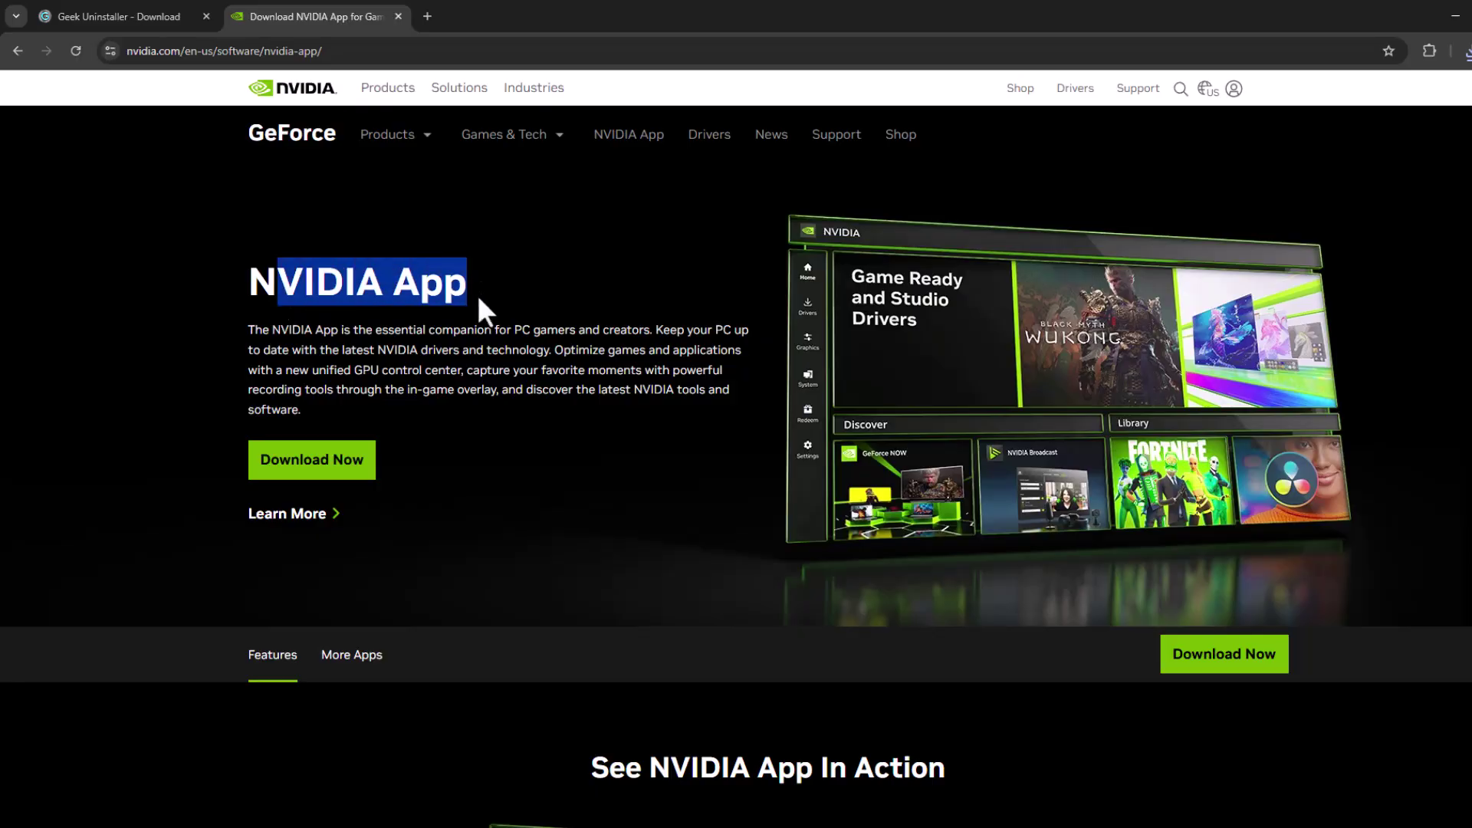
{"action": "left_click", "coordinate": [677, 476]}
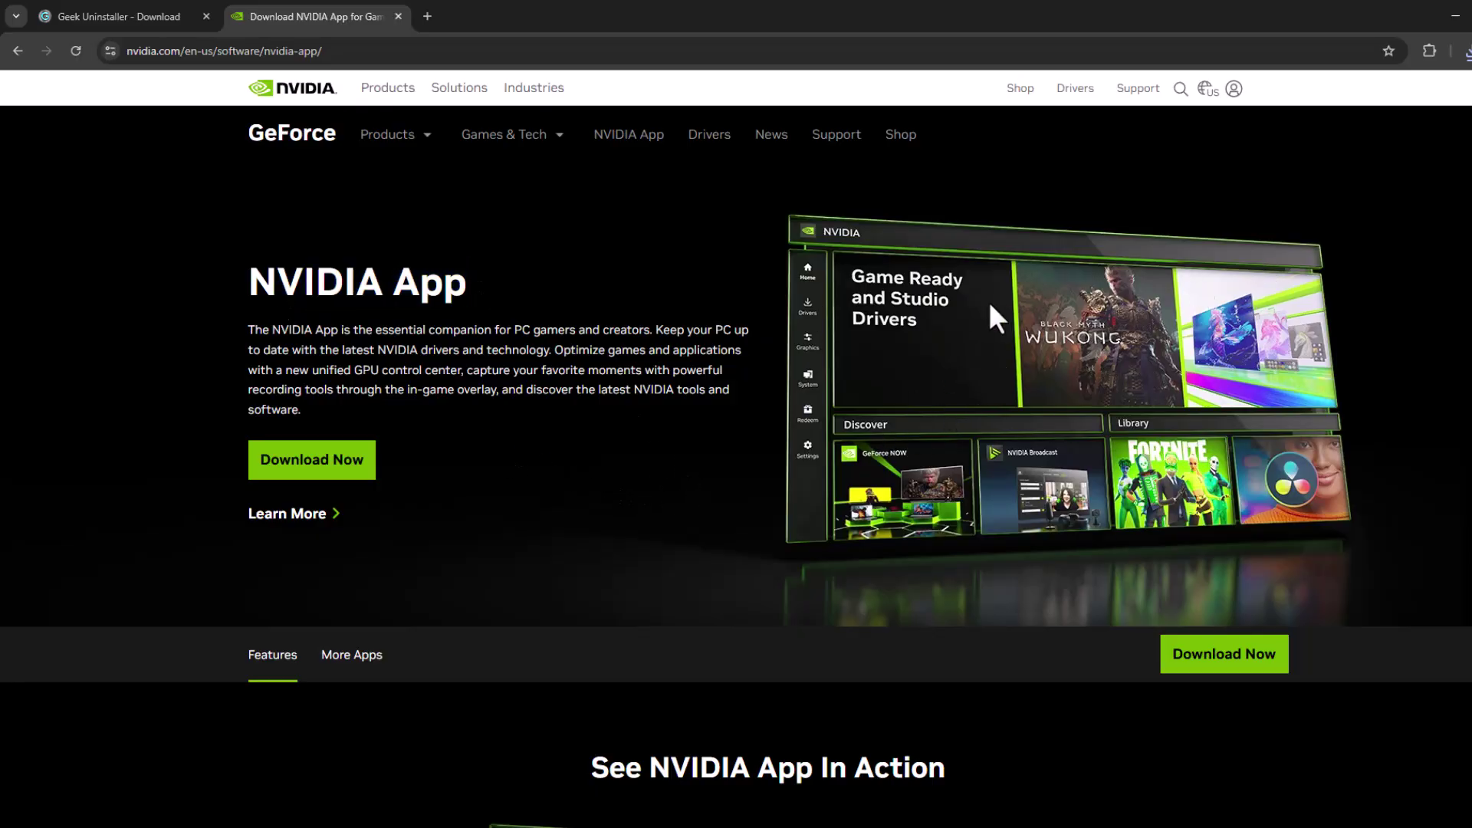
{"action": "left_click", "coordinate": [333, 468]}
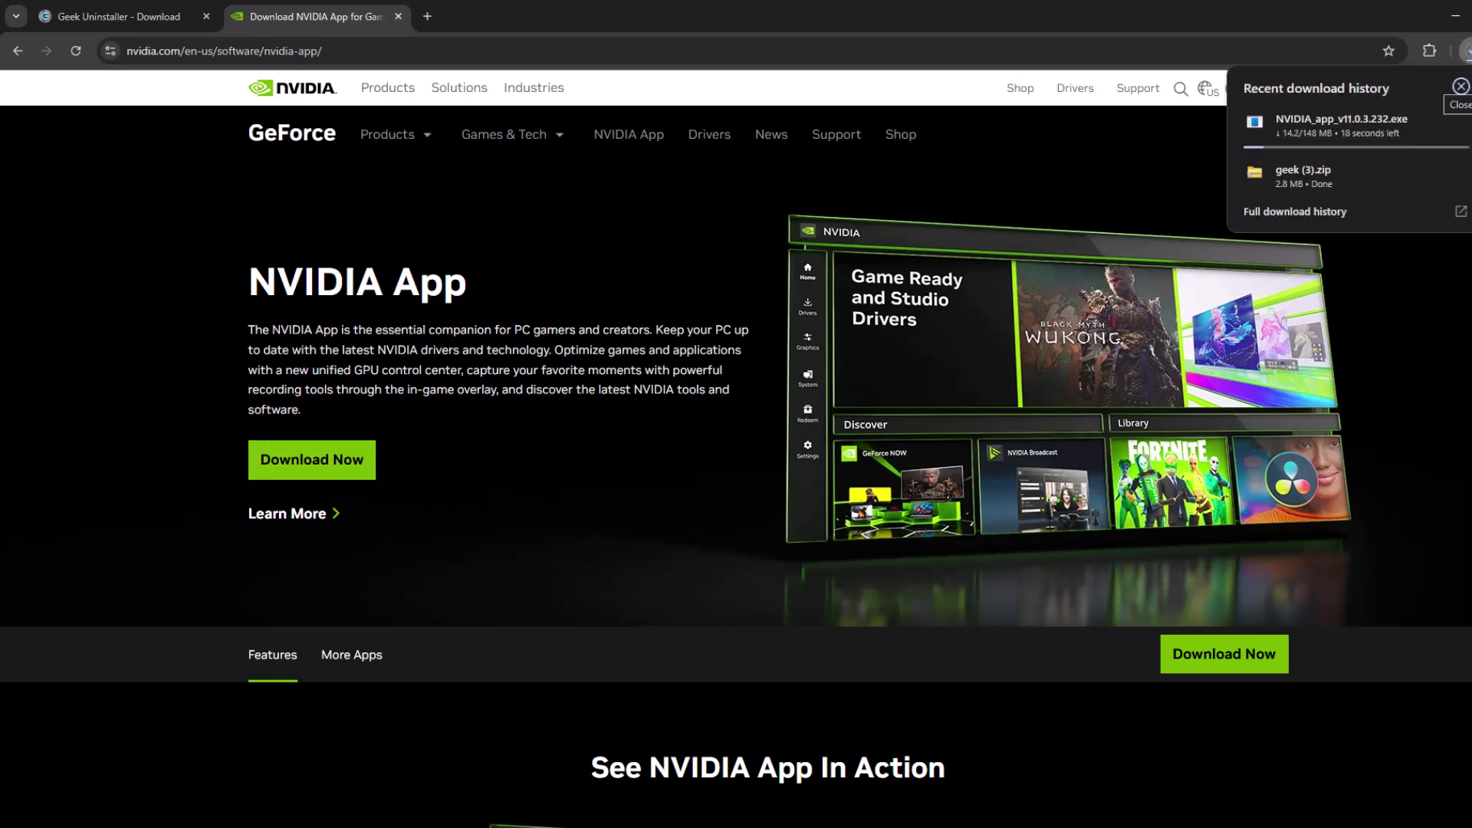
{"action": "left_click", "coordinate": [1454, 15]}
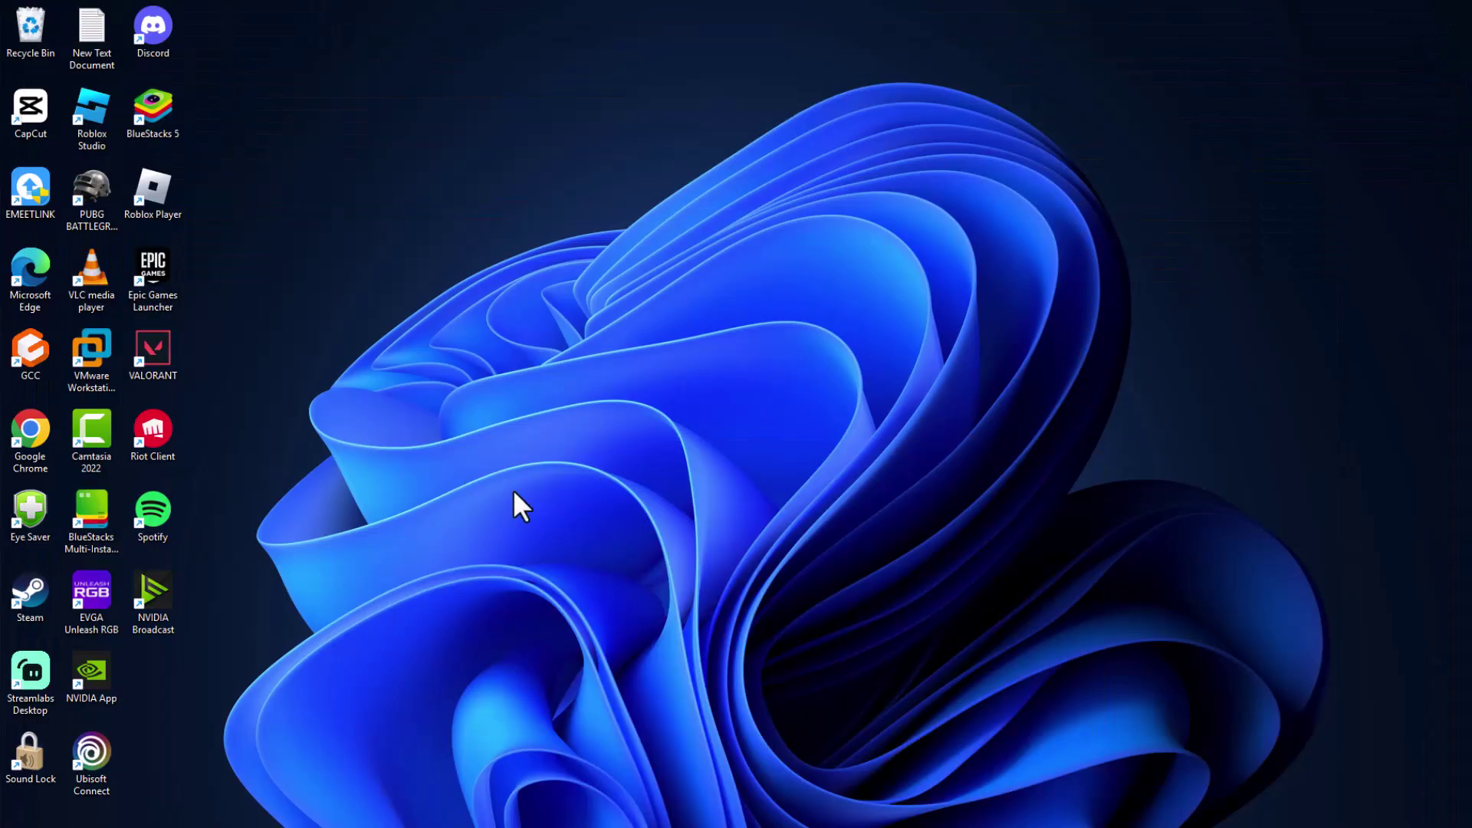
Step: Open the installed NVIDIA App and check for Game Ready Driver updates
{"action": "double_click", "coordinate": [100, 675]}
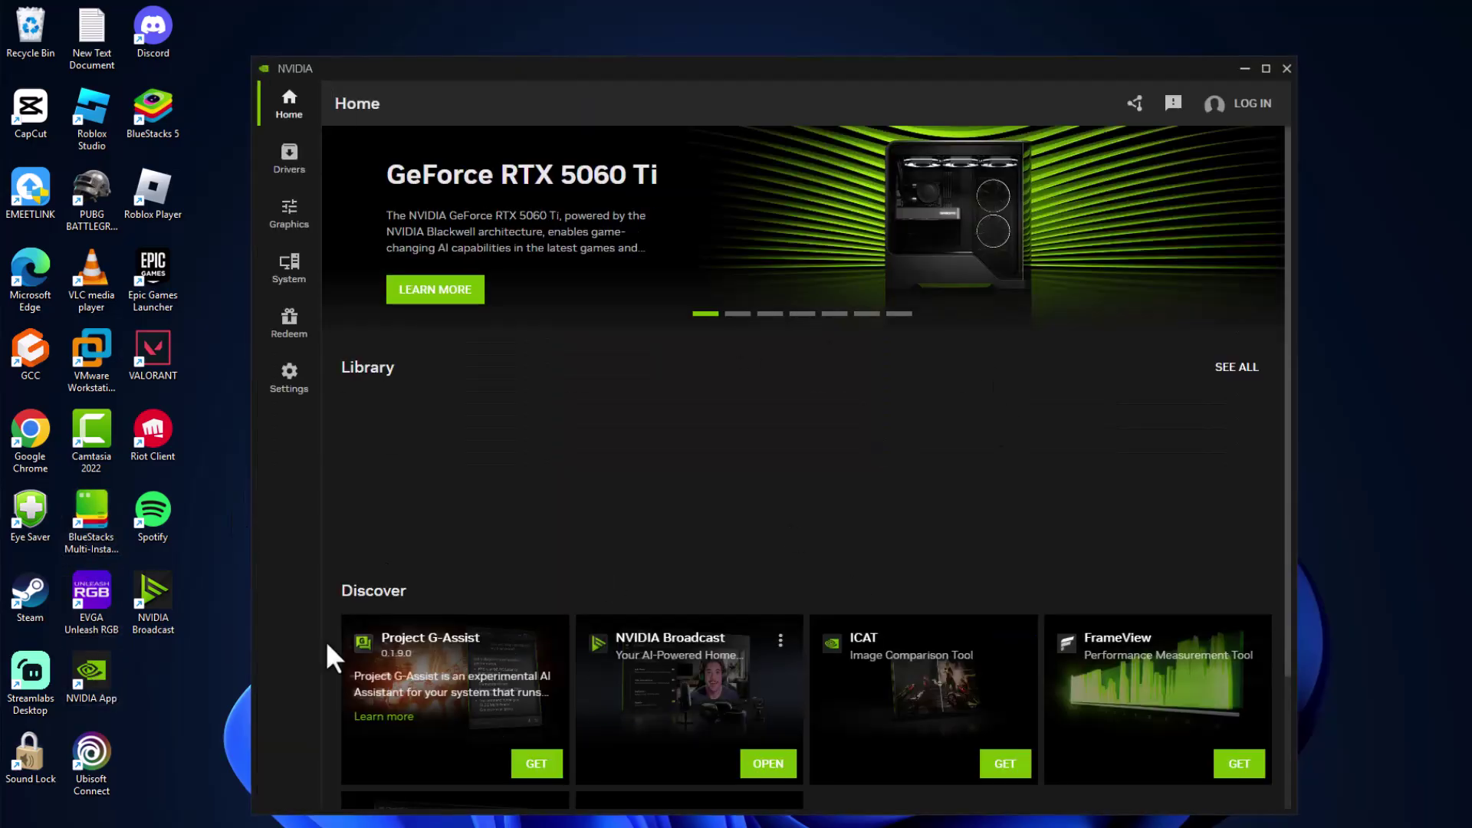
{"action": "left_click", "coordinate": [293, 170]}
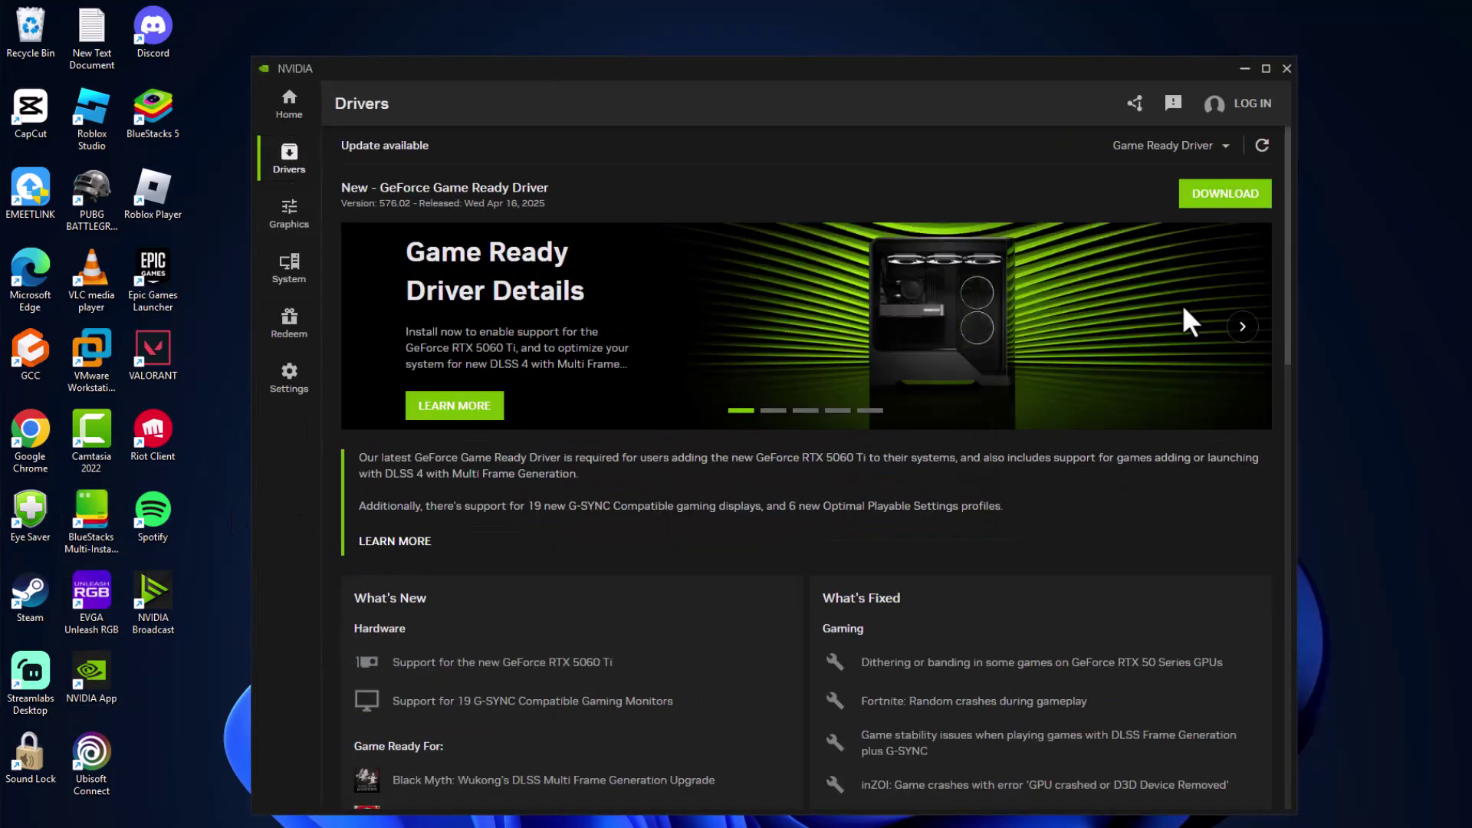
{"action": "left_click", "coordinate": [1262, 147]}
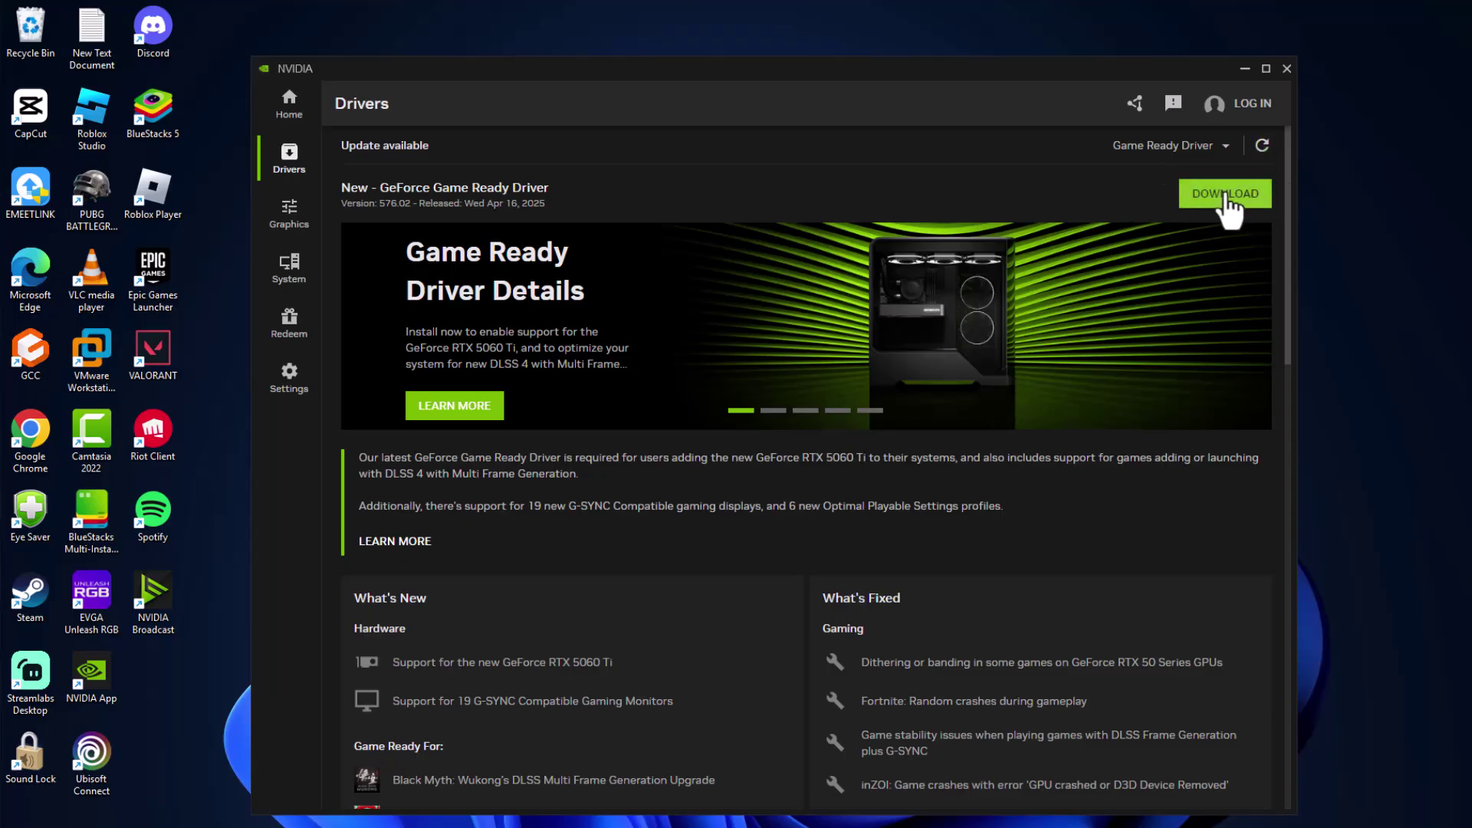
{"action": "left_click", "coordinate": [1244, 66]}
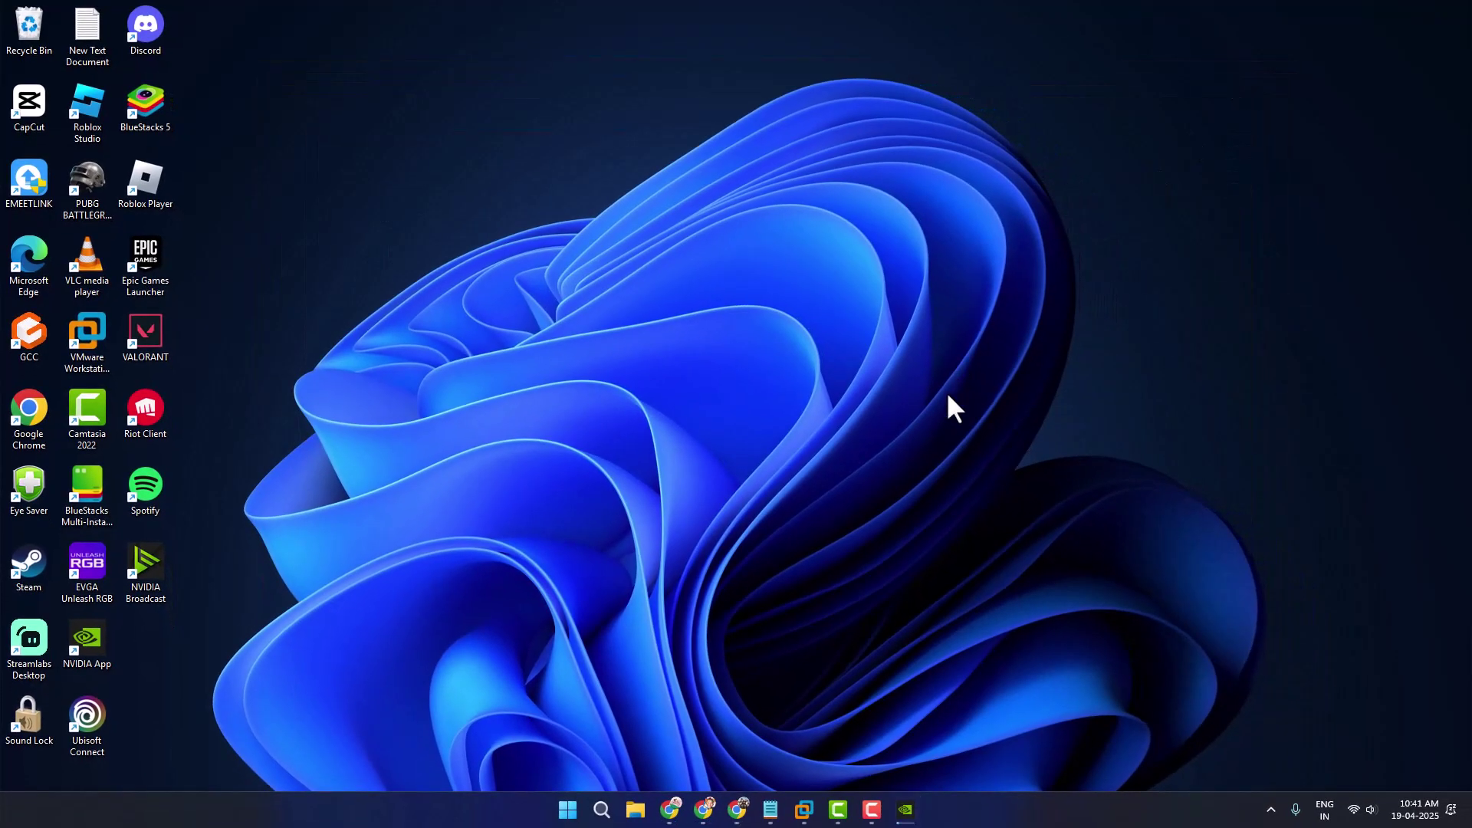
Step: Return to Chrome and search for "display driver uninstaller" in a new tab
{"action": "left_click", "coordinate": [679, 810]}
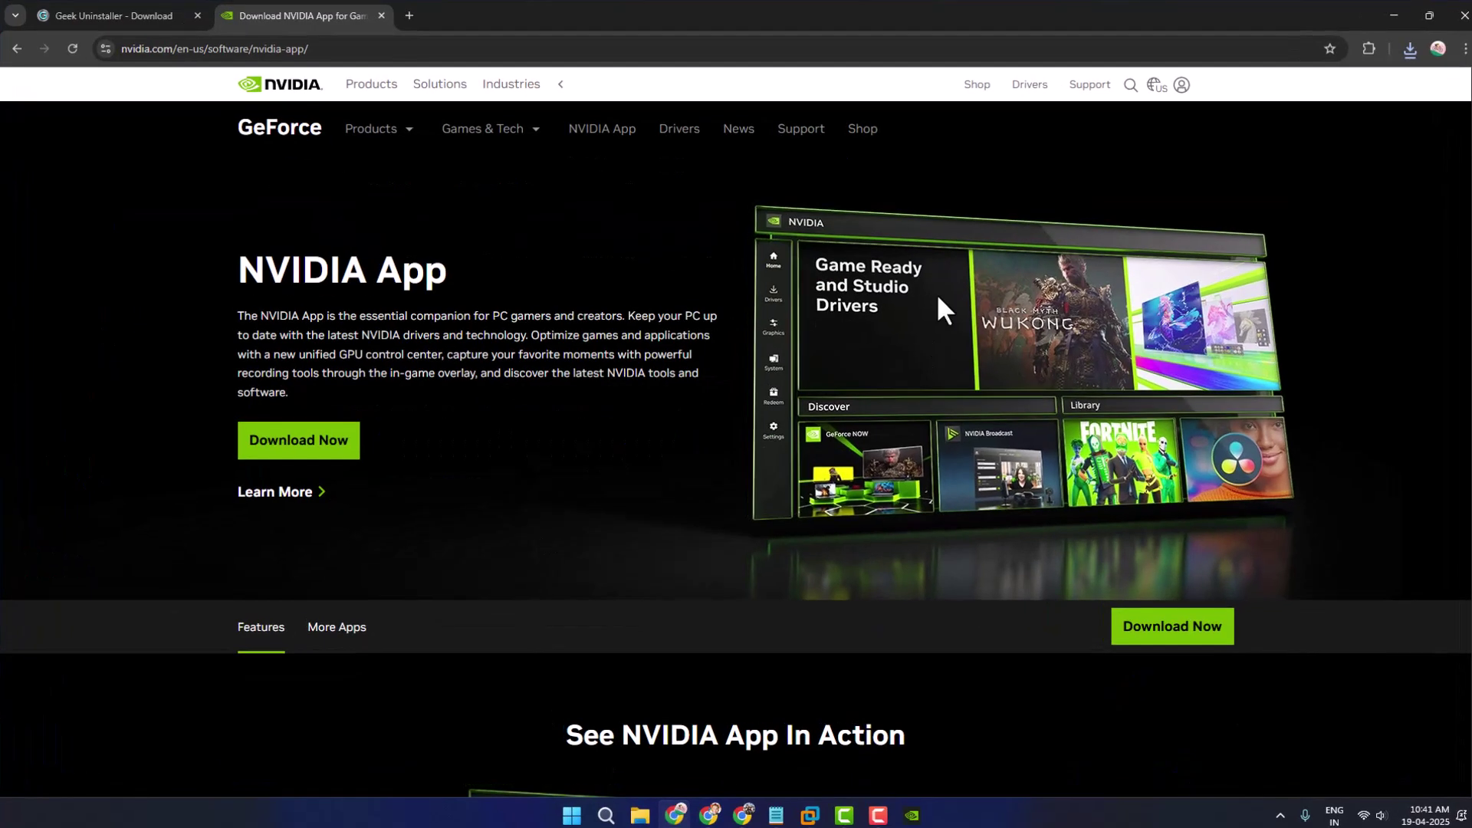
{"action": "left_click", "coordinate": [429, 16]}
{"action": "type", "text": "d"}
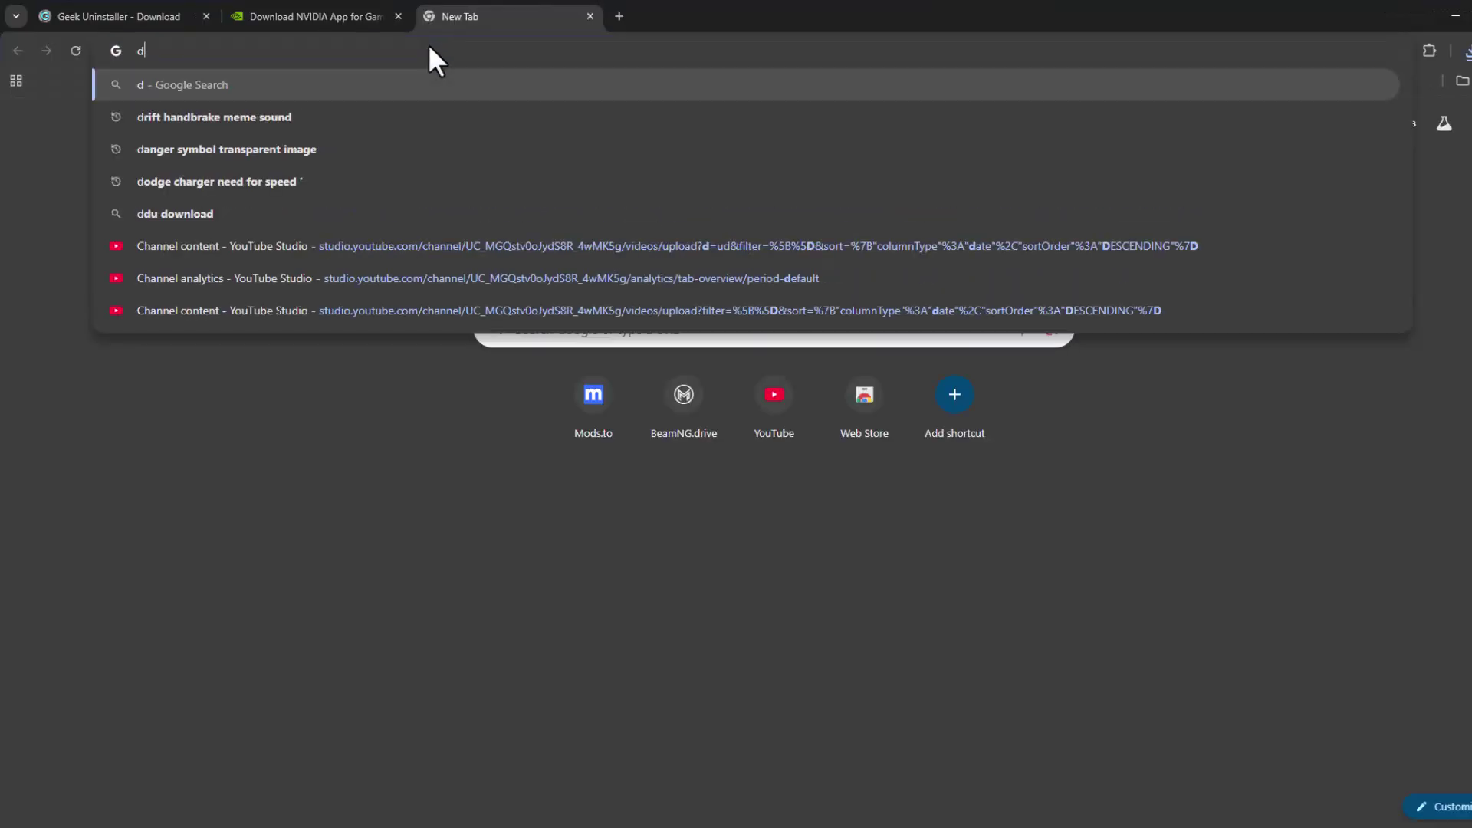
{"action": "type", "text": "ispl"}
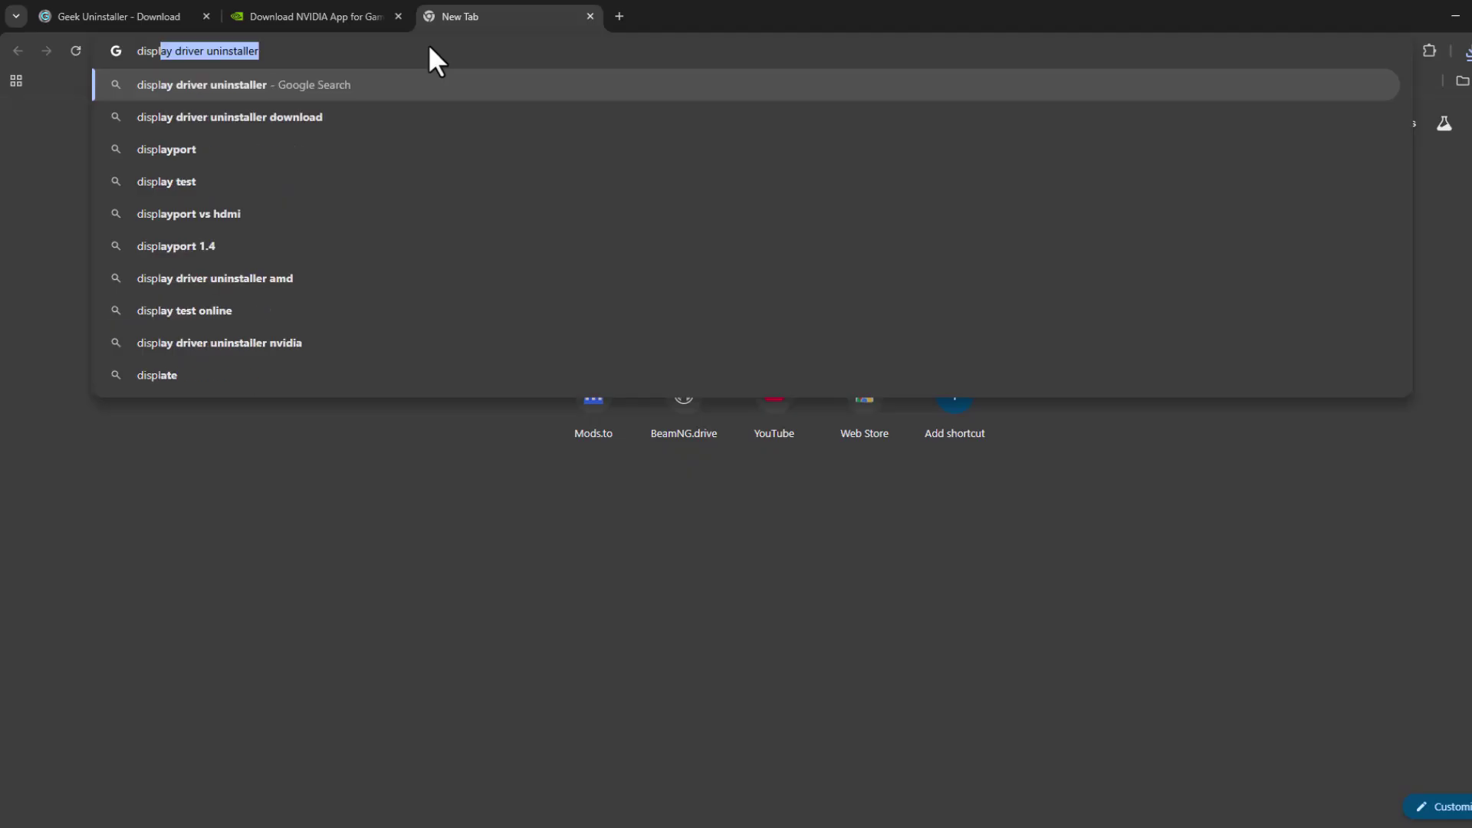
{"action": "key", "text": "Right"}
{"action": "key", "text": "Return"}
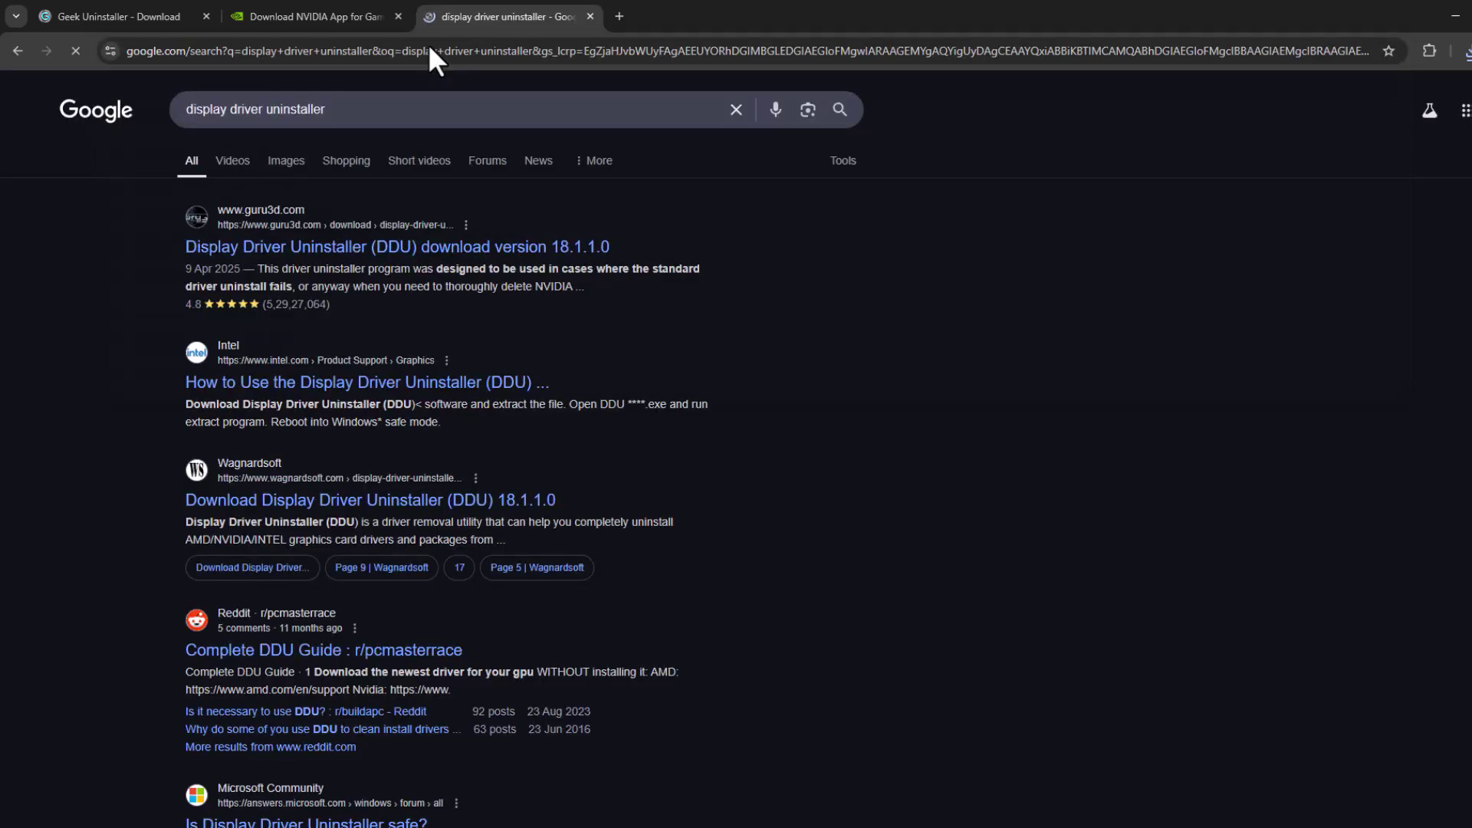
Step: Open Guru3D's Display Driver Uninstaller 18.1.1.0 page and start the download from the EU mirror
{"action": "left_click", "coordinate": [371, 250]}
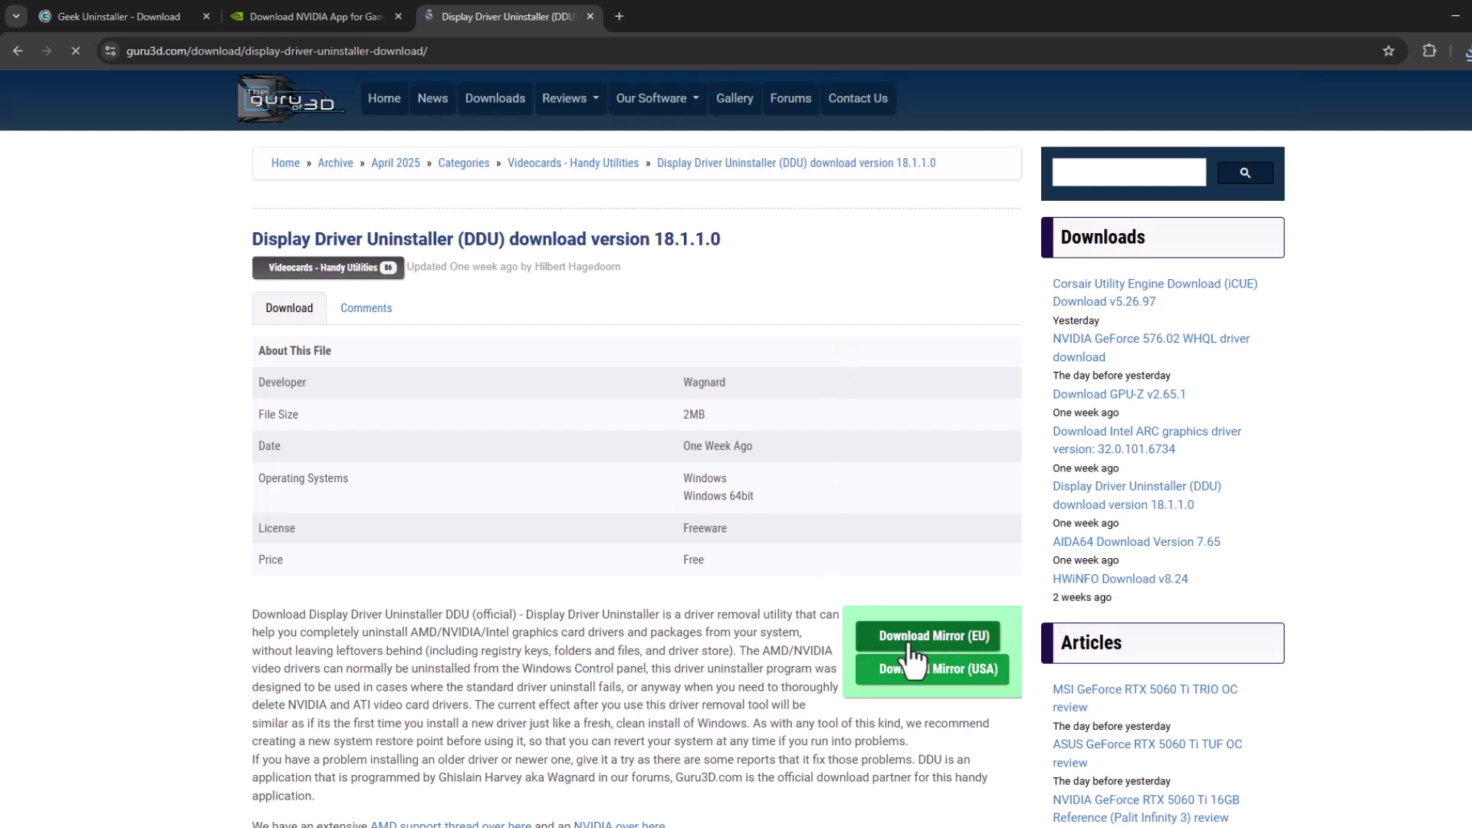
{"action": "left_click", "coordinate": [880, 635]}
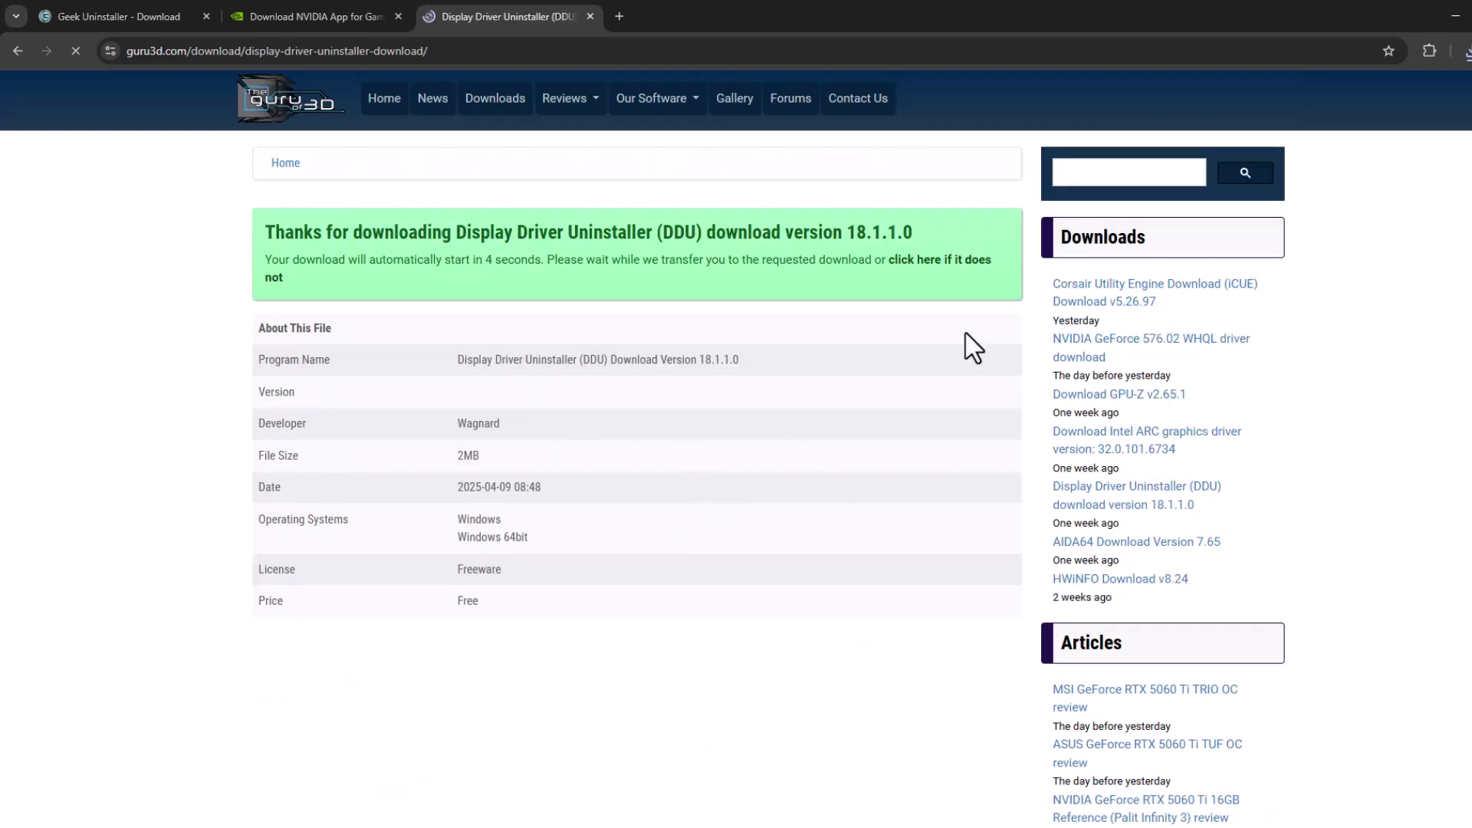
{"action": "scroll", "coordinate": [767, 460], "scroll_direction": "down", "scroll_amount": 4}
{"action": "scroll", "coordinate": [689, 503], "scroll_direction": "up", "scroll_amount": 4}
{"action": "scroll", "coordinate": [569, 562], "scroll_direction": "down", "scroll_amount": 6}
{"action": "scroll", "coordinate": [601, 591], "scroll_direction": "up", "scroll_amount": 1}
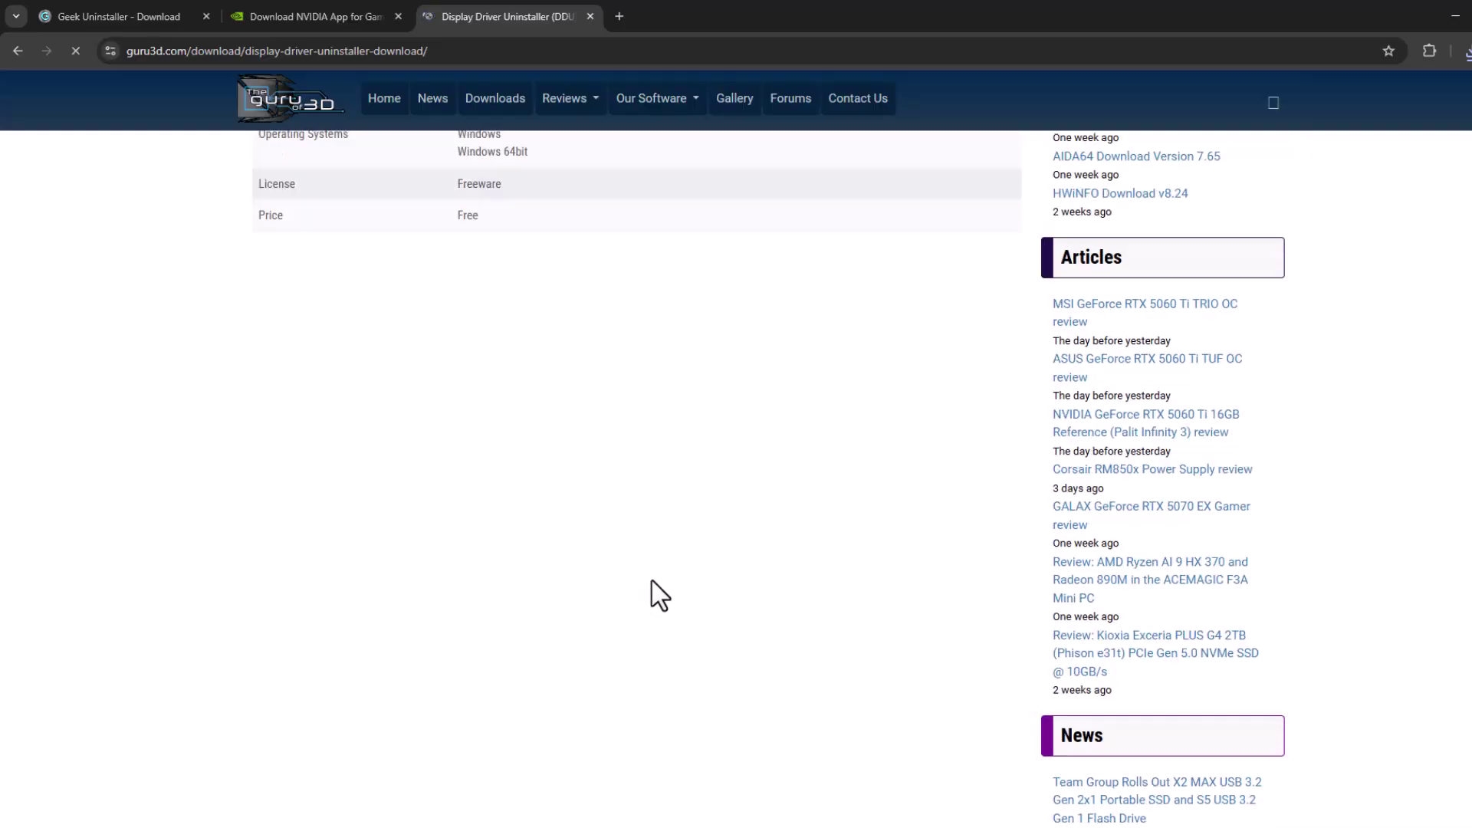
{"action": "scroll", "coordinate": [652, 581], "scroll_direction": "up", "scroll_amount": 5}
{"action": "left_click_drag", "start_coordinate": [312, 234], "coordinate": [571, 237]}
{"action": "left_click", "coordinate": [758, 291]}
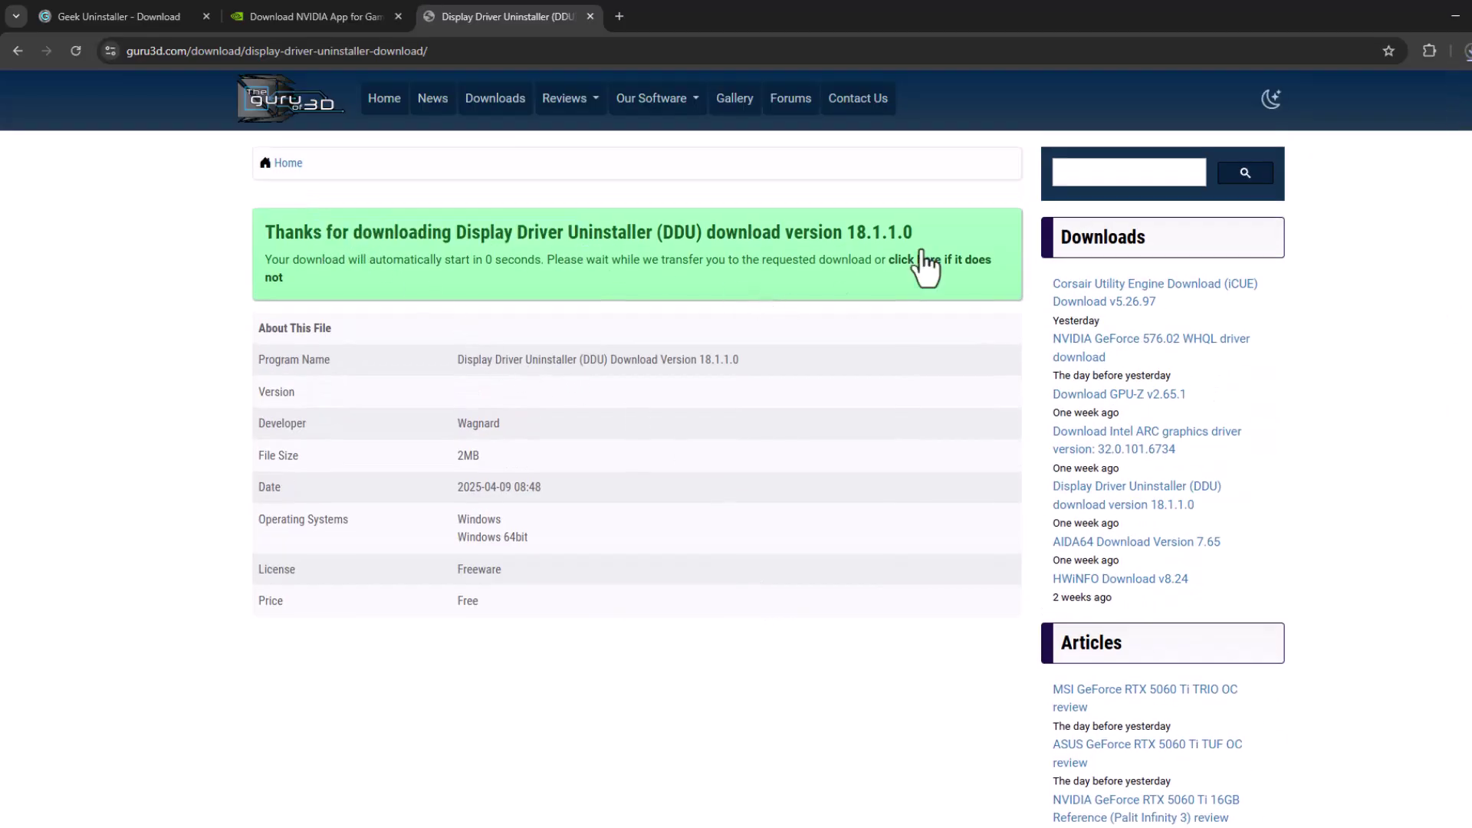
Step: Extract the downloaded [Guru3D]-DDU archive into its own folder in Downloads and select the DDU v18.1.1.0 application
{"action": "left_click", "coordinate": [1465, 52]}
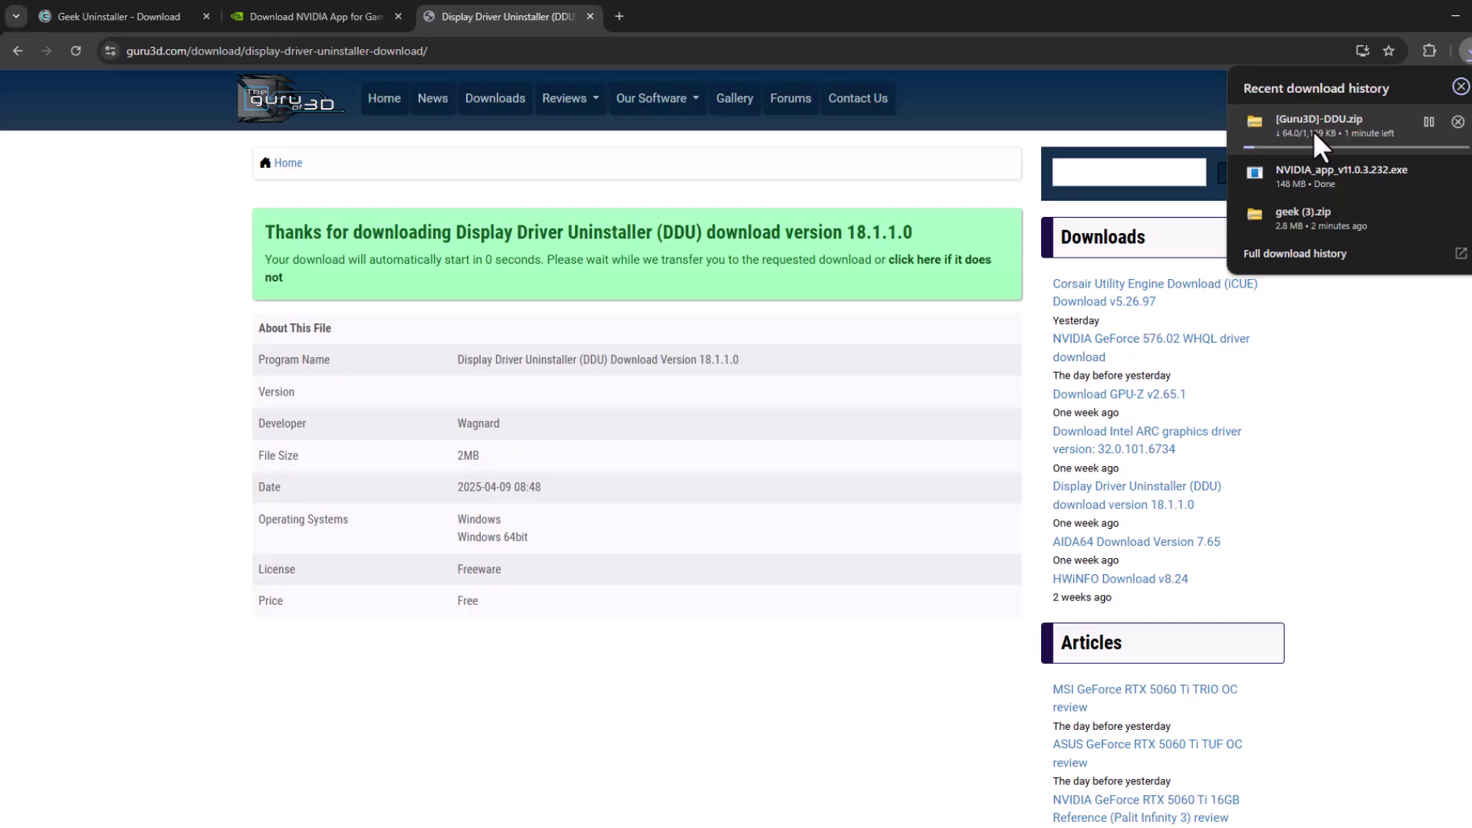
{"action": "left_click", "coordinate": [1430, 123]}
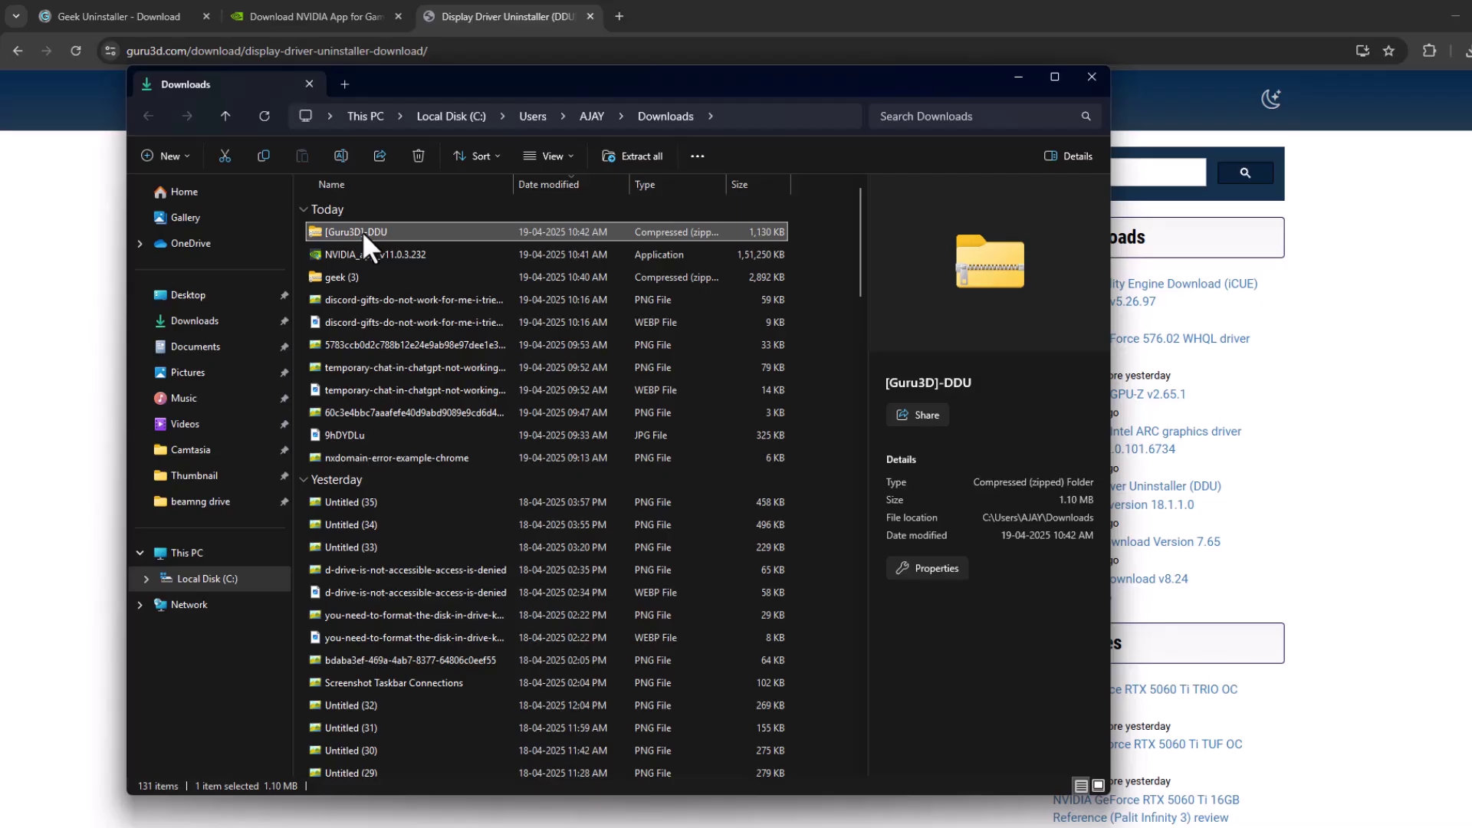
{"action": "right_click", "coordinate": [362, 231]}
{"action": "left_click", "coordinate": [453, 424]}
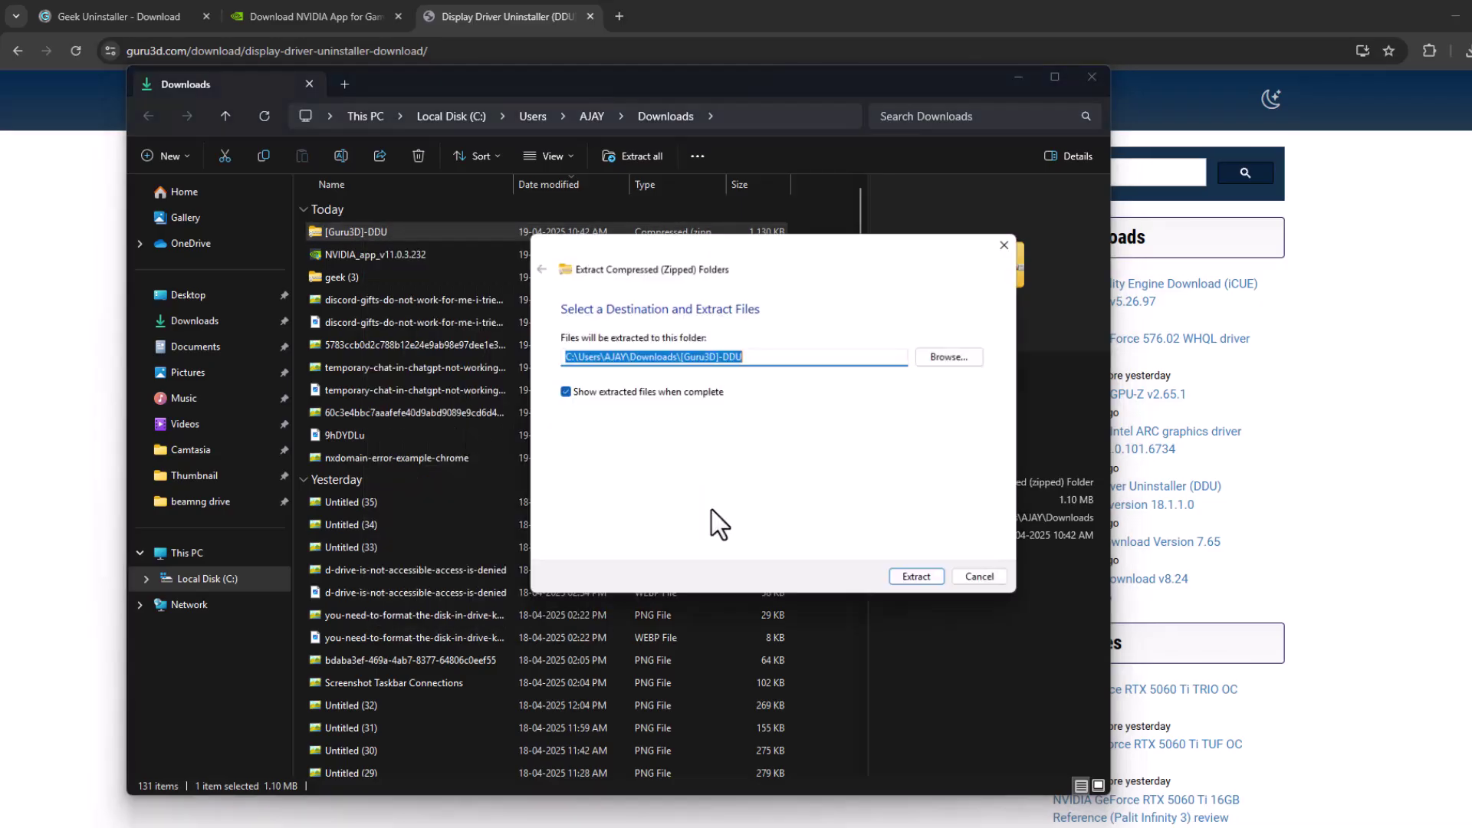
{"action": "left_click", "coordinate": [913, 584]}
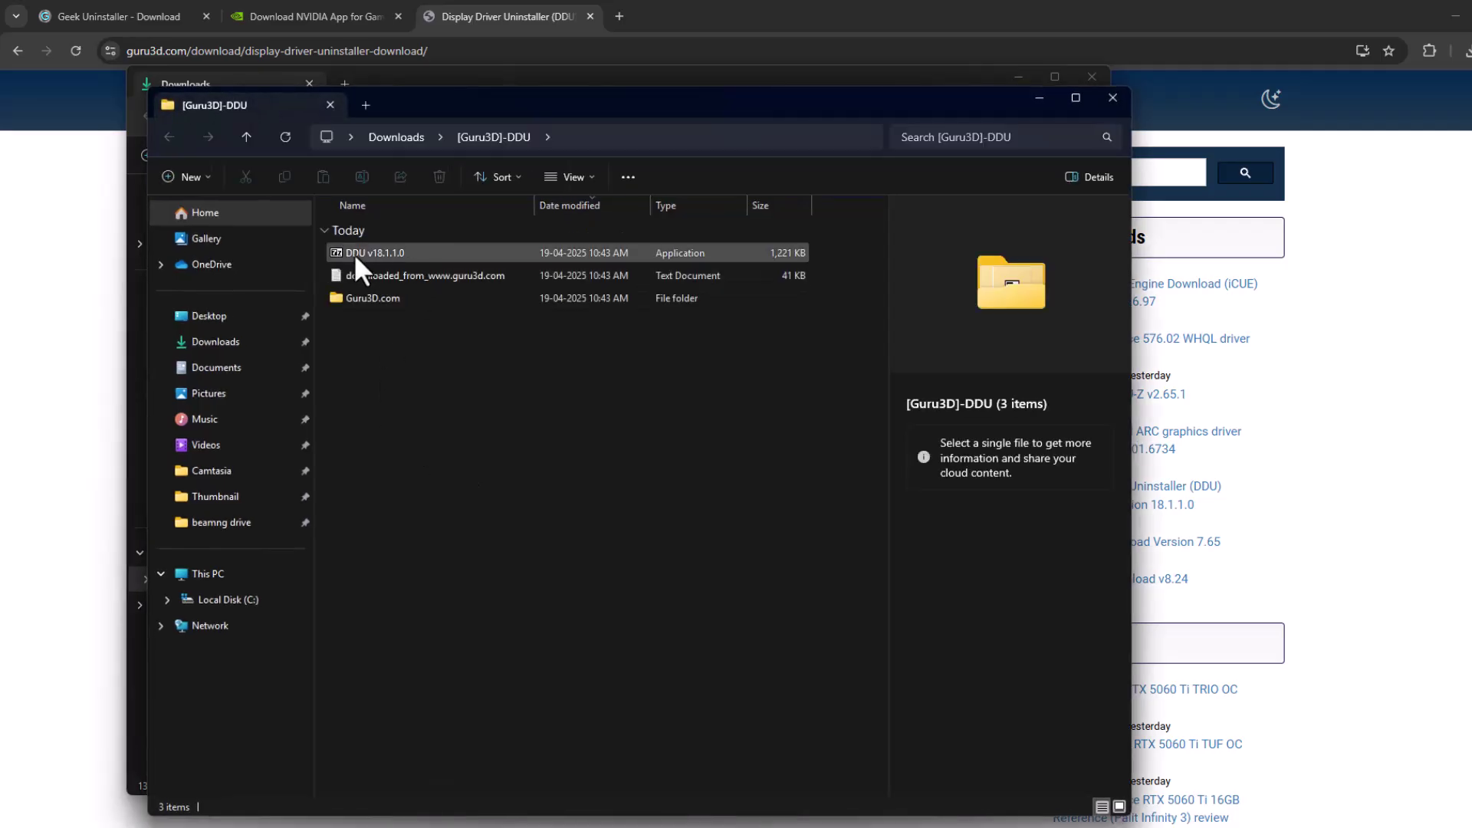
{"action": "left_click", "coordinate": [395, 251]}
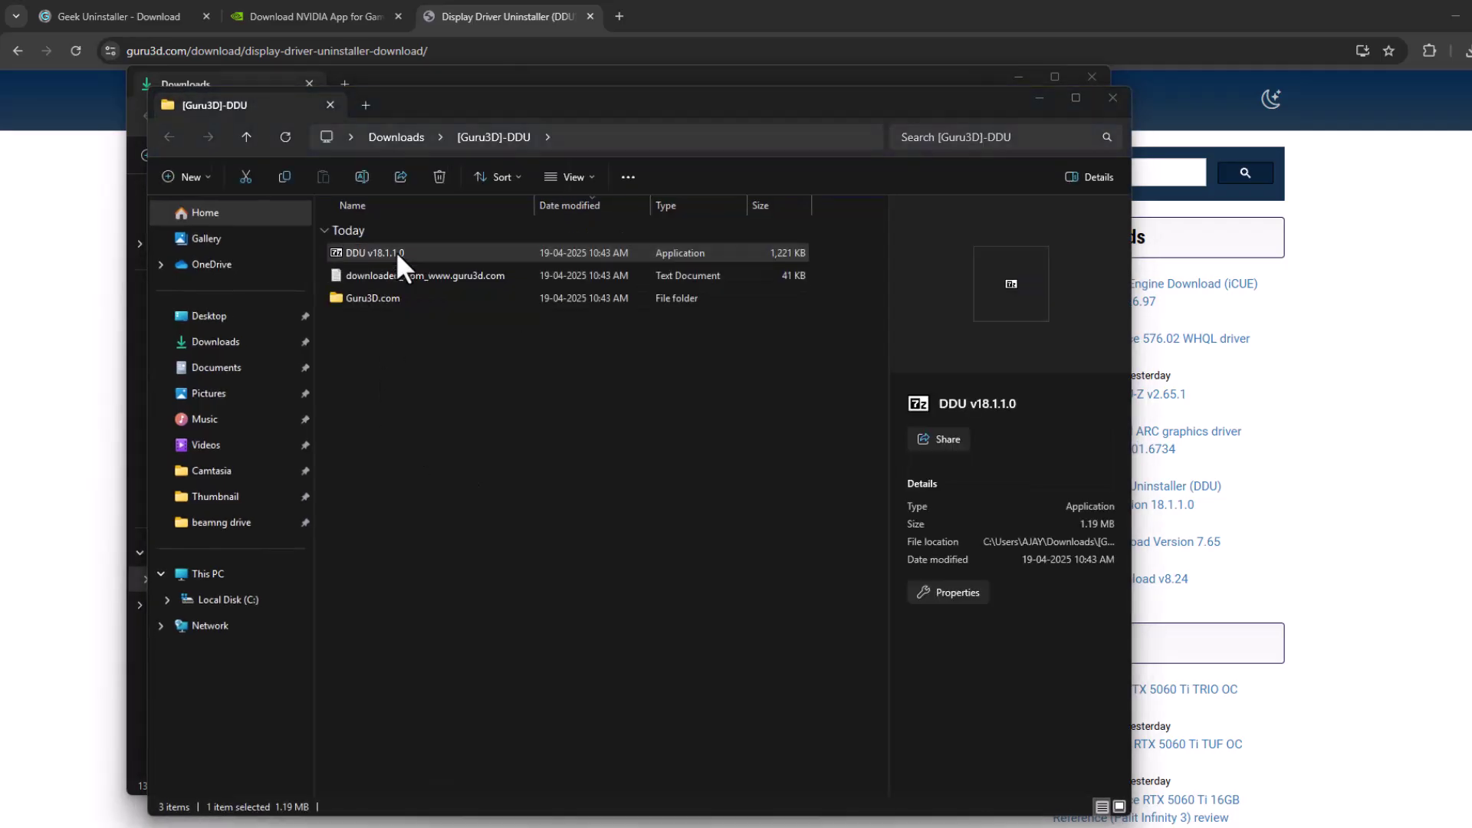
Step: Extract the DDU v18.1.1.0 application into the [Guru3D]-DDU folder and open the resulting DDU v18.1.1.0 folder
{"action": "double_click", "coordinate": [395, 251]}
{"action": "left_click", "coordinate": [794, 458]}
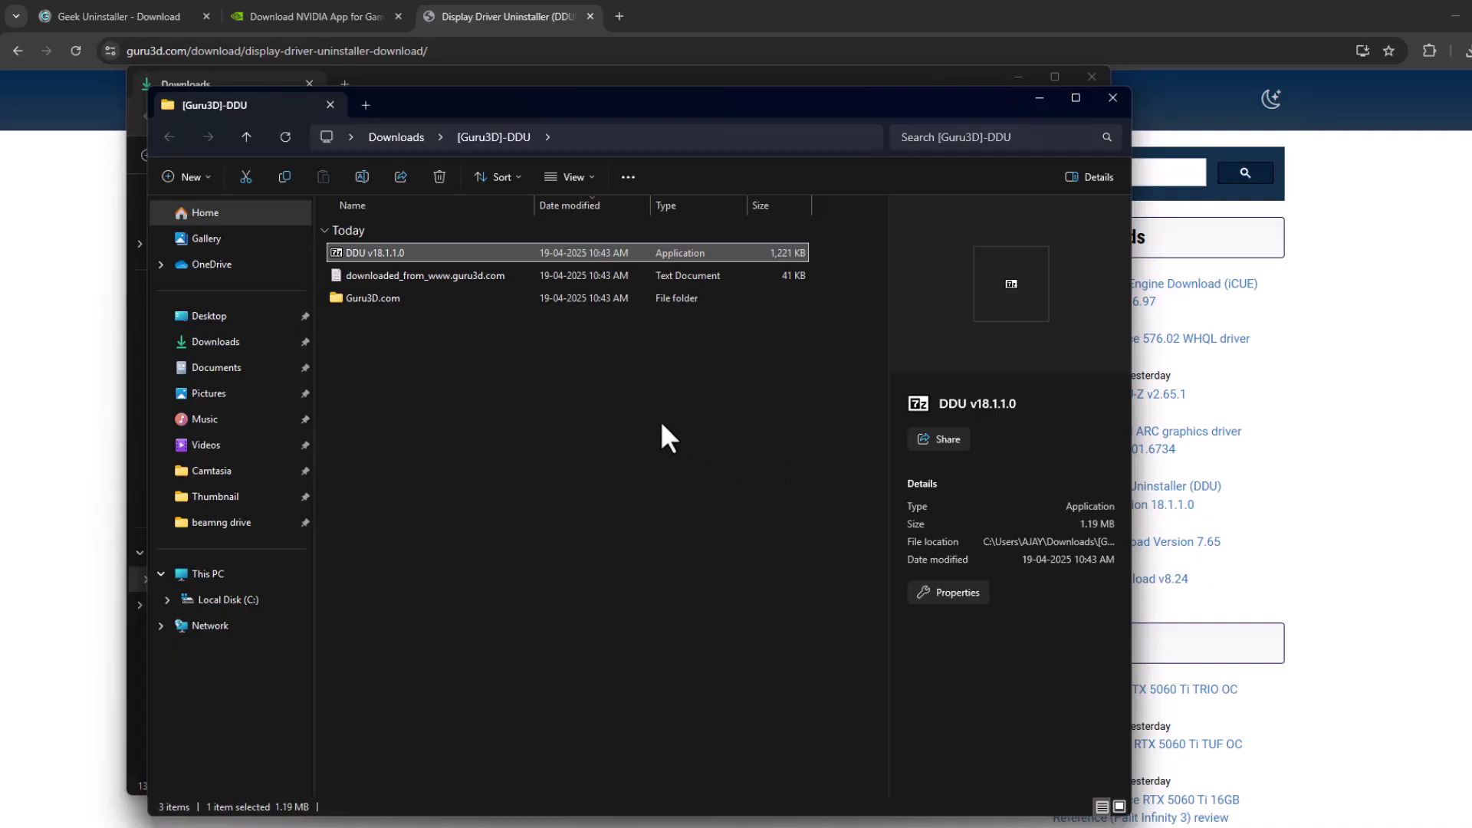
{"action": "left_click", "coordinate": [377, 342]}
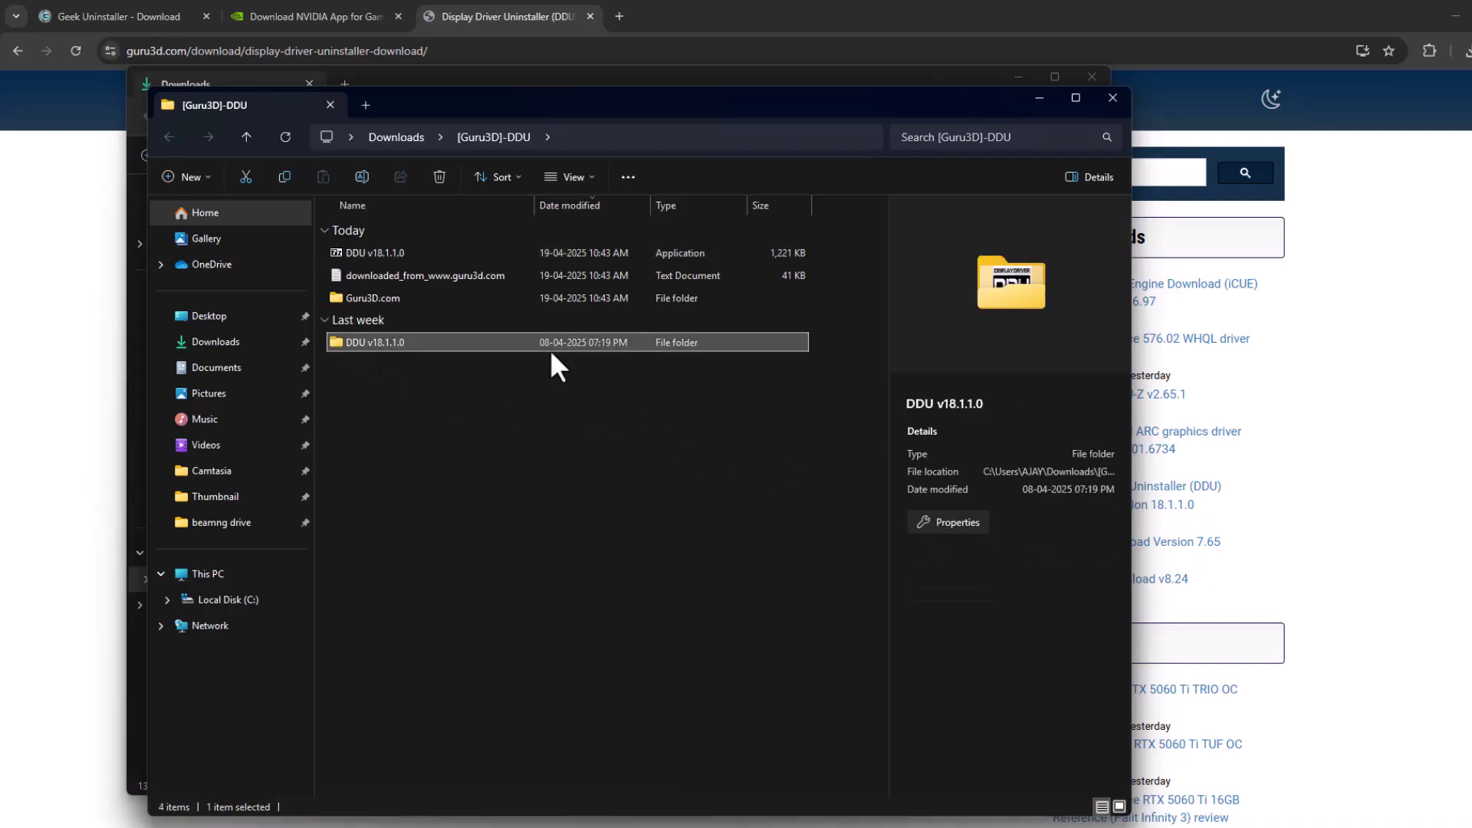
{"action": "double_click", "coordinate": [413, 342]}
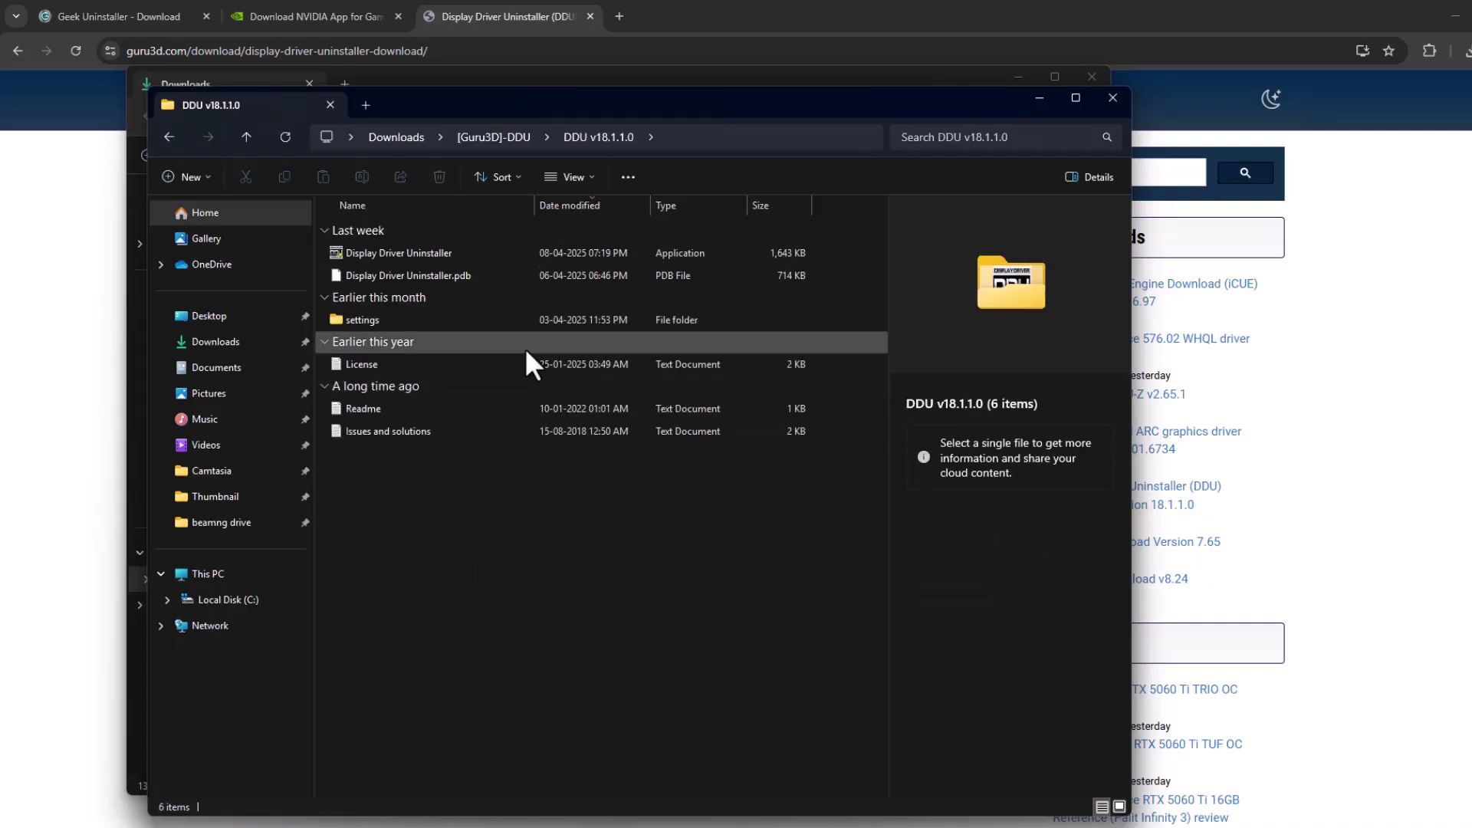
Step: Launch Display Driver Uninstaller and dismiss its first-launch and Safe Mode notices
{"action": "left_click", "coordinate": [384, 253]}
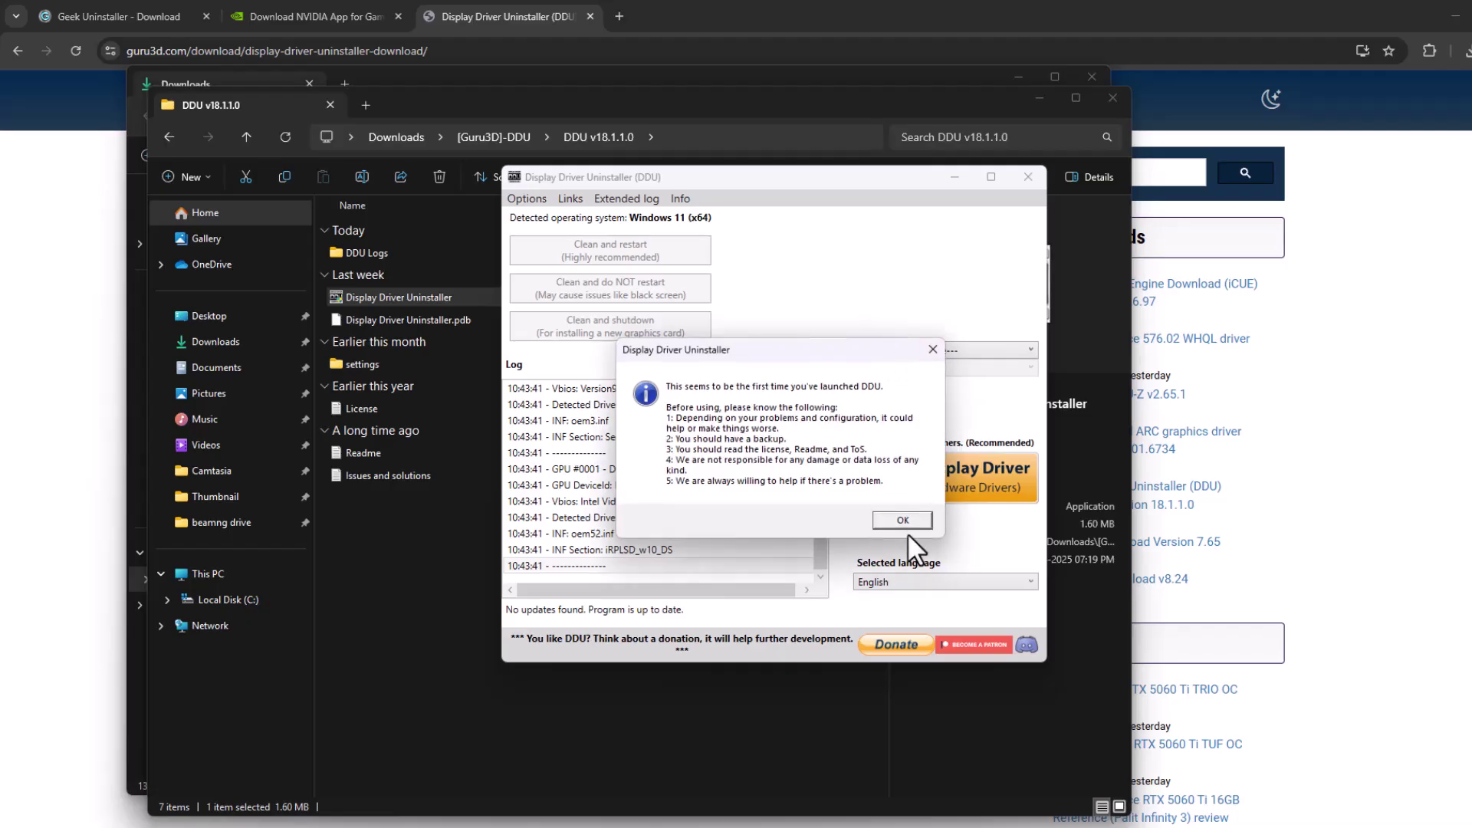
{"action": "key", "text": "Return"}
{"action": "left_click", "coordinate": [965, 738]}
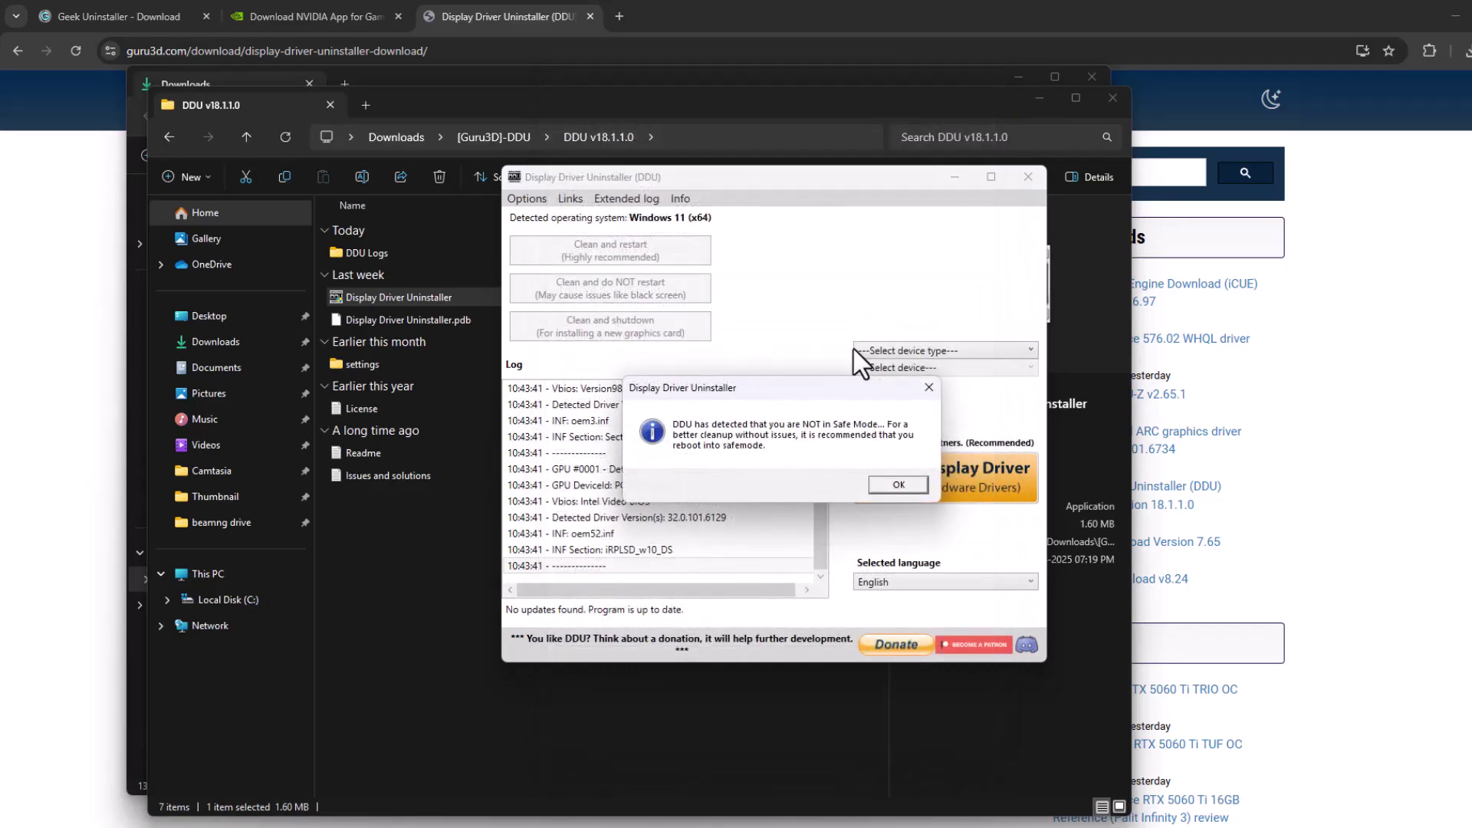
{"action": "left_click", "coordinate": [893, 486]}
Step: Set the device type to GPU and the device to NVIDIA in Display Driver Uninstaller
{"action": "left_click", "coordinate": [892, 351]}
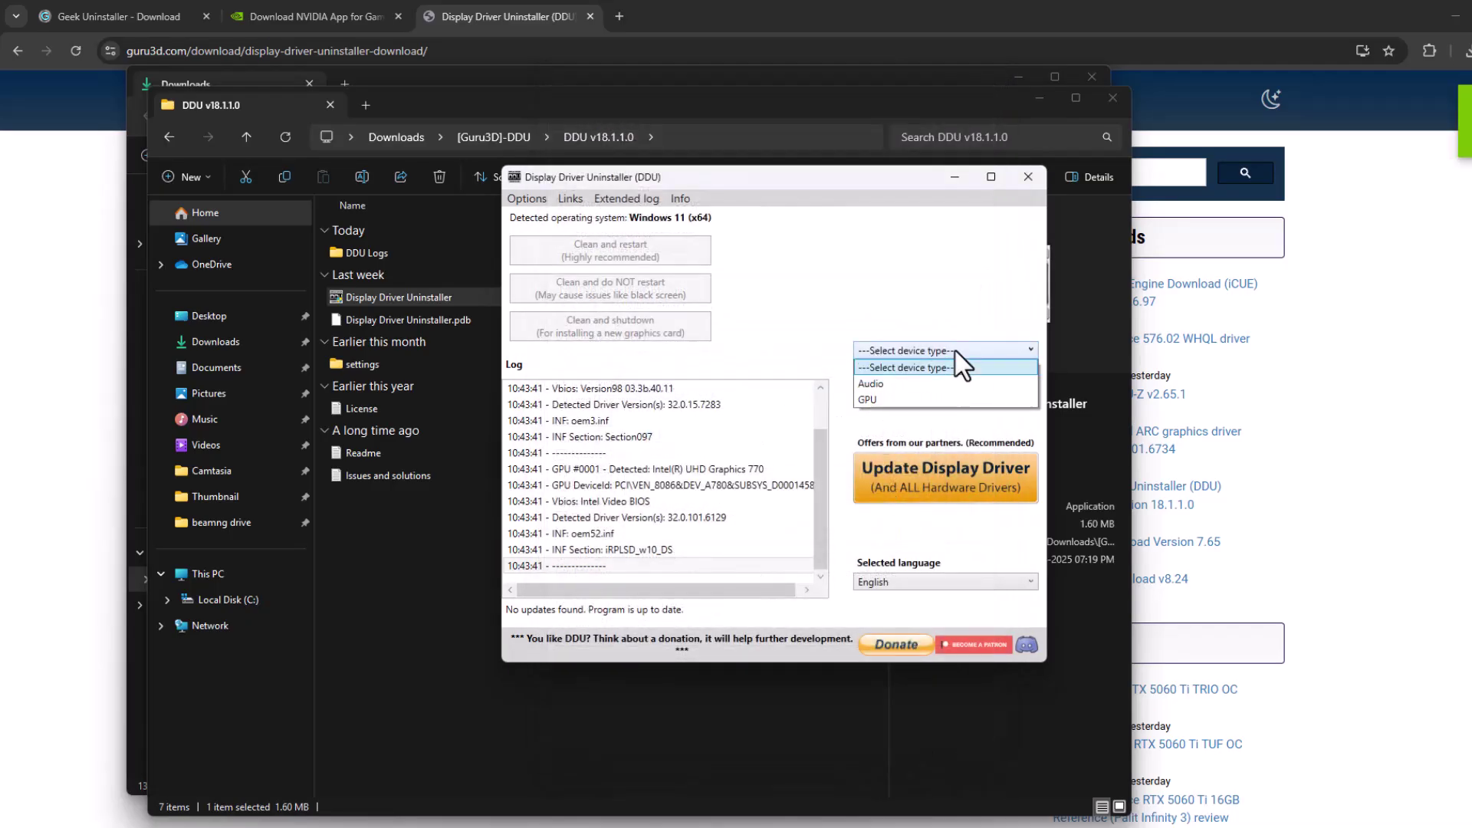
{"action": "left_click", "coordinate": [882, 402]}
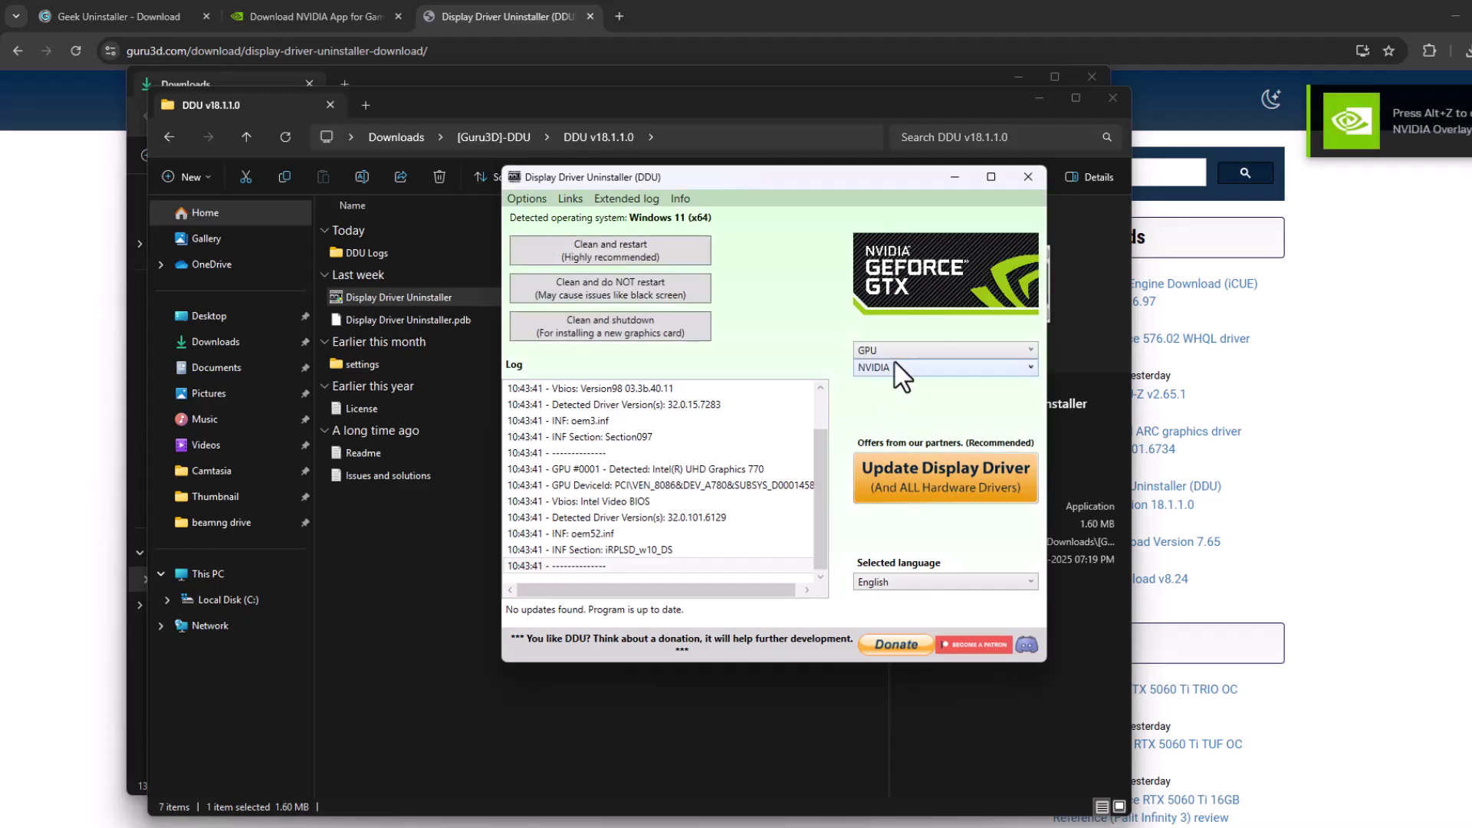
{"action": "left_click", "coordinate": [863, 368]}
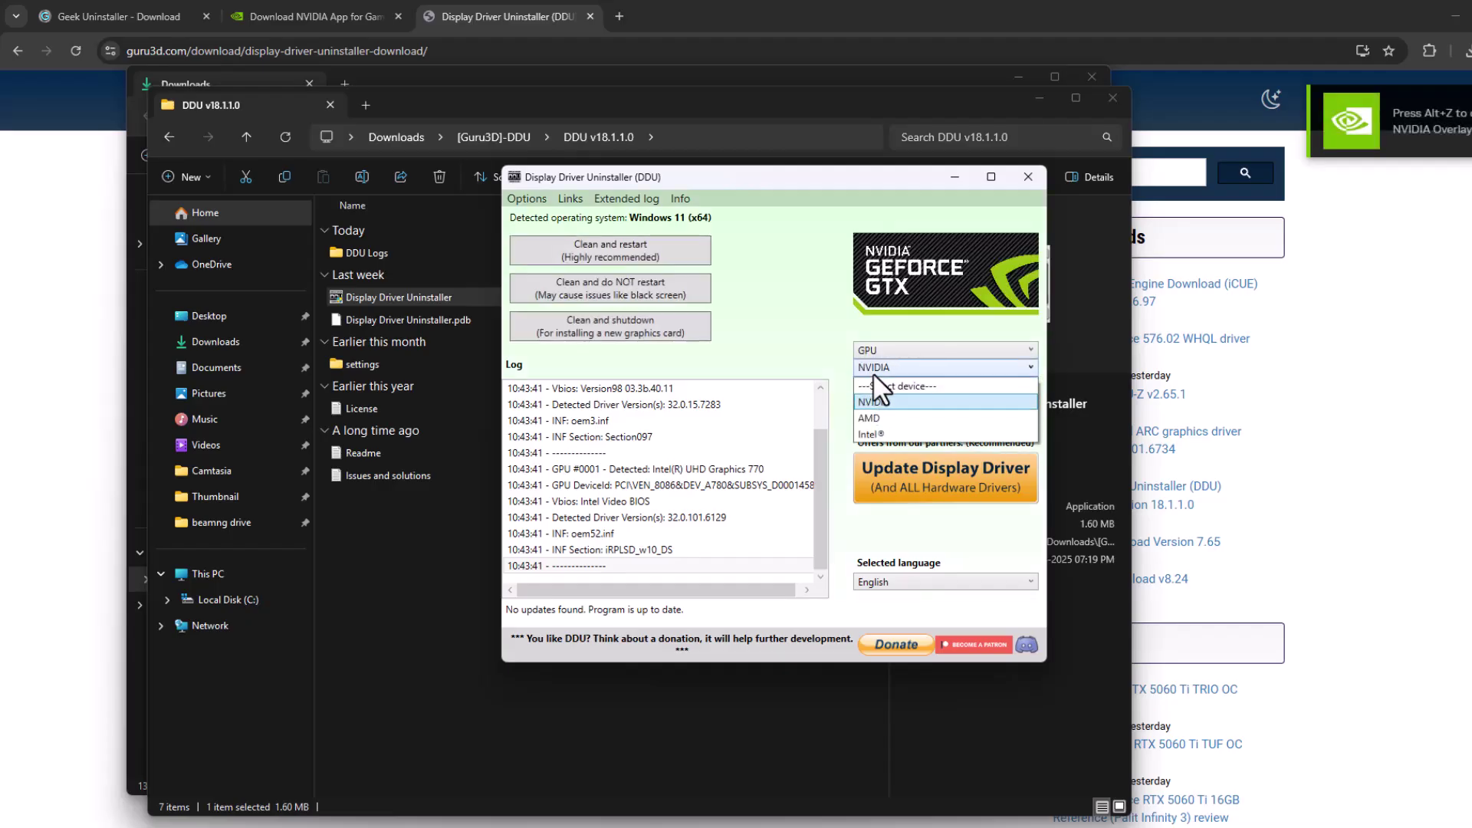
{"action": "left_click", "coordinate": [889, 404]}
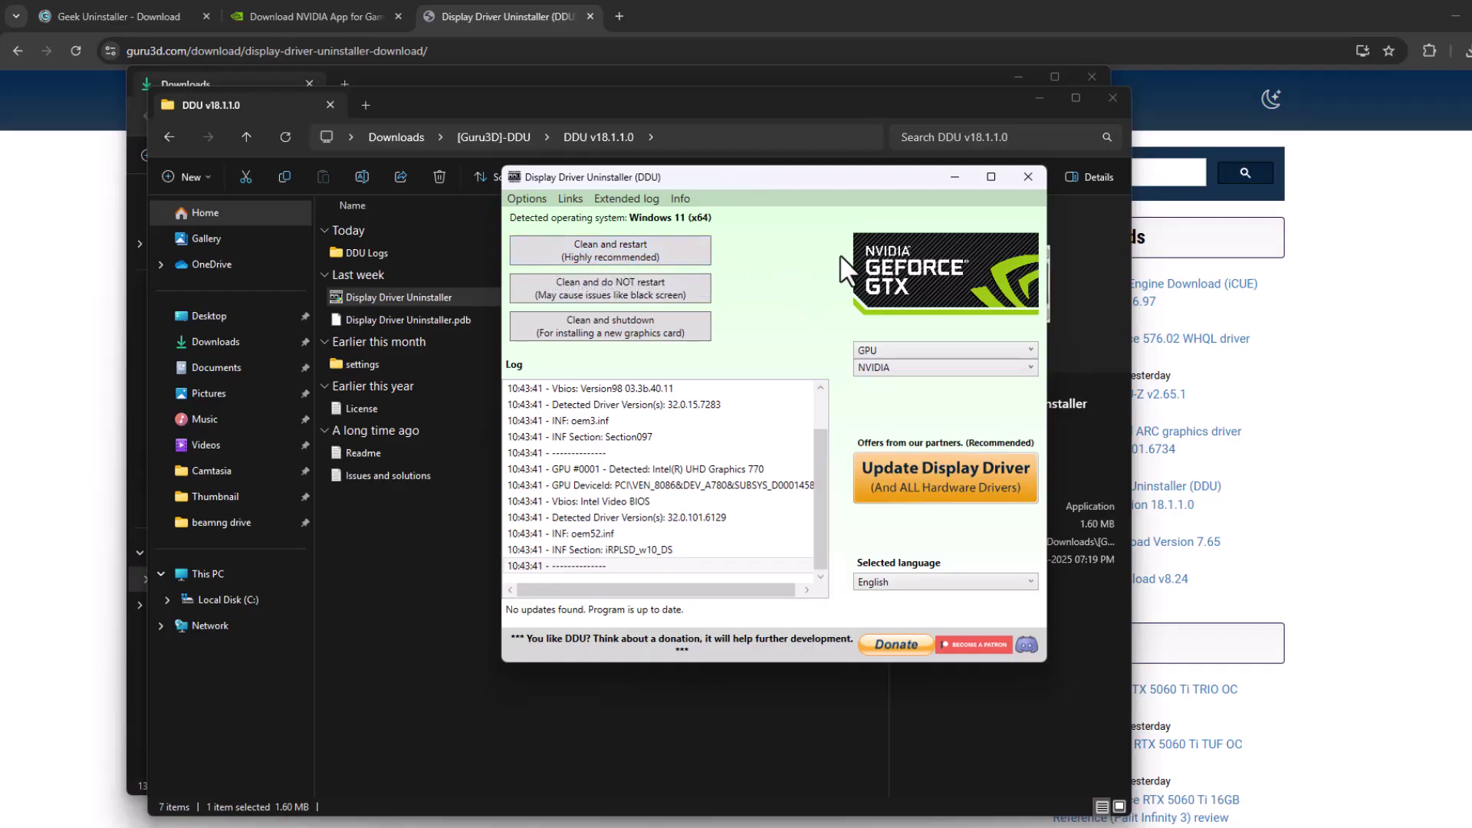
Step: Close Display Driver Uninstaller and both File Explorer windows to return to Chrome
{"action": "left_click", "coordinate": [1028, 178]}
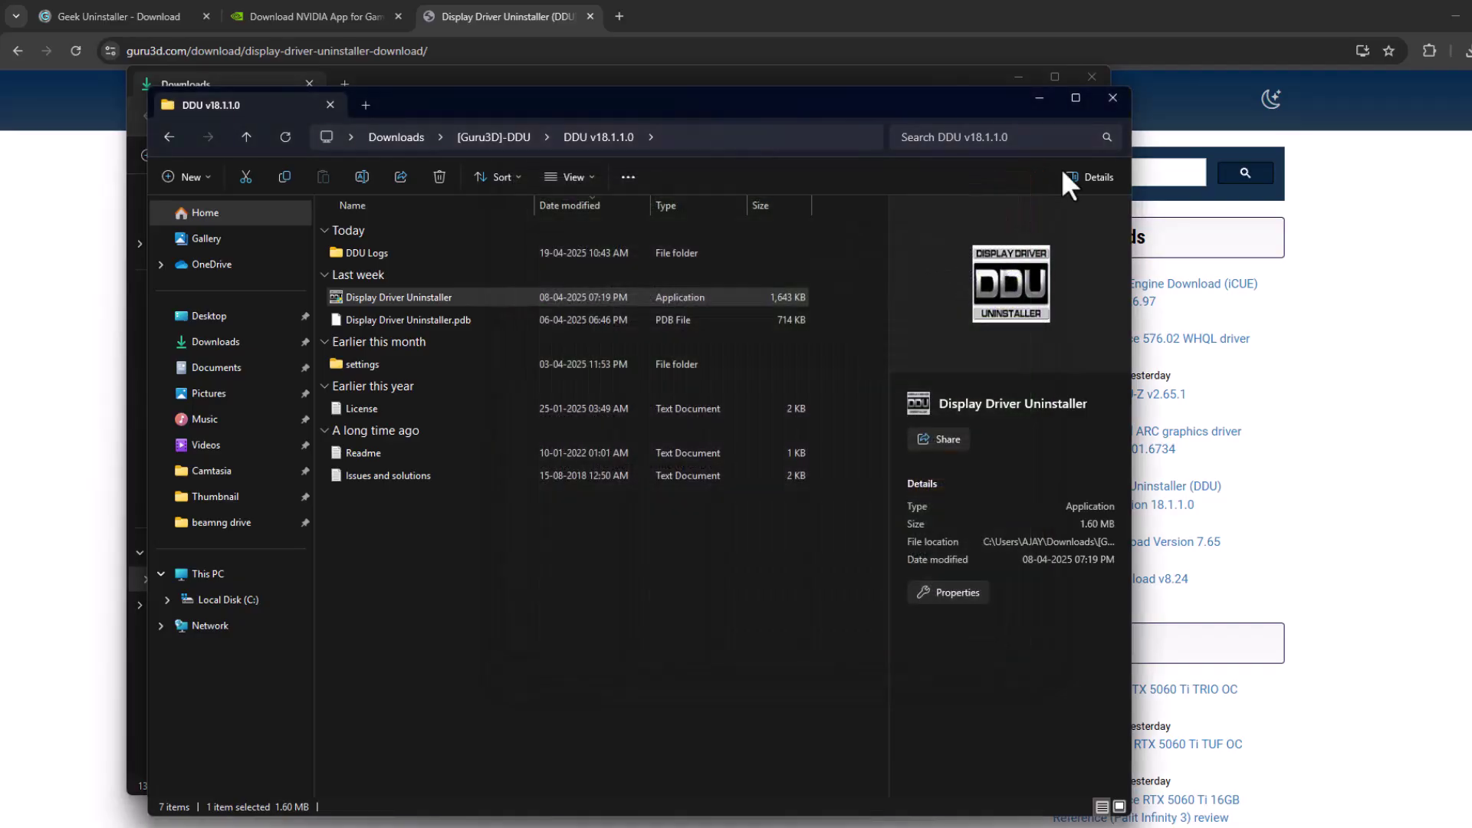
{"action": "left_click", "coordinate": [1112, 97]}
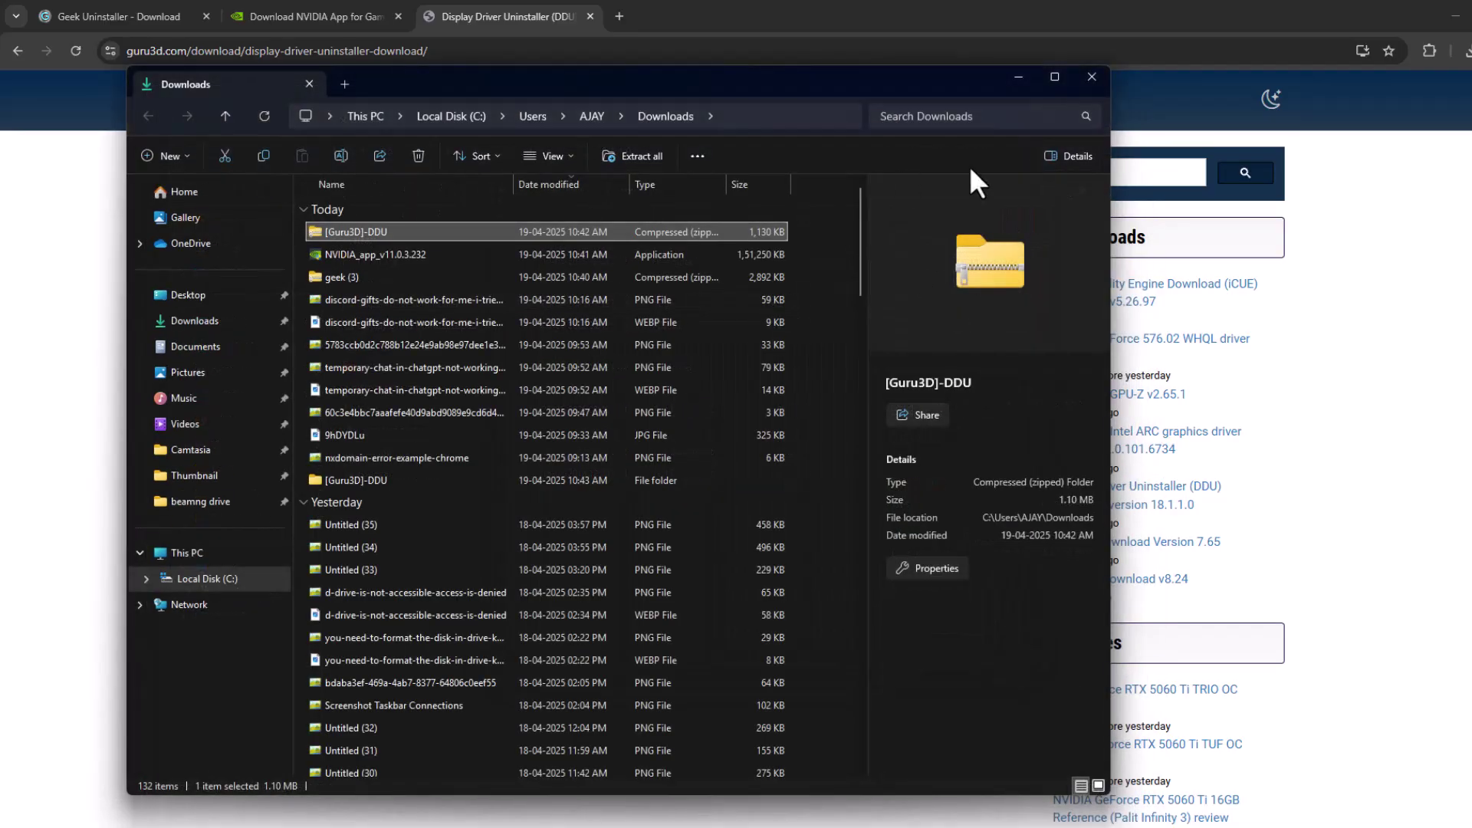
{"action": "left_click", "coordinate": [1089, 85]}
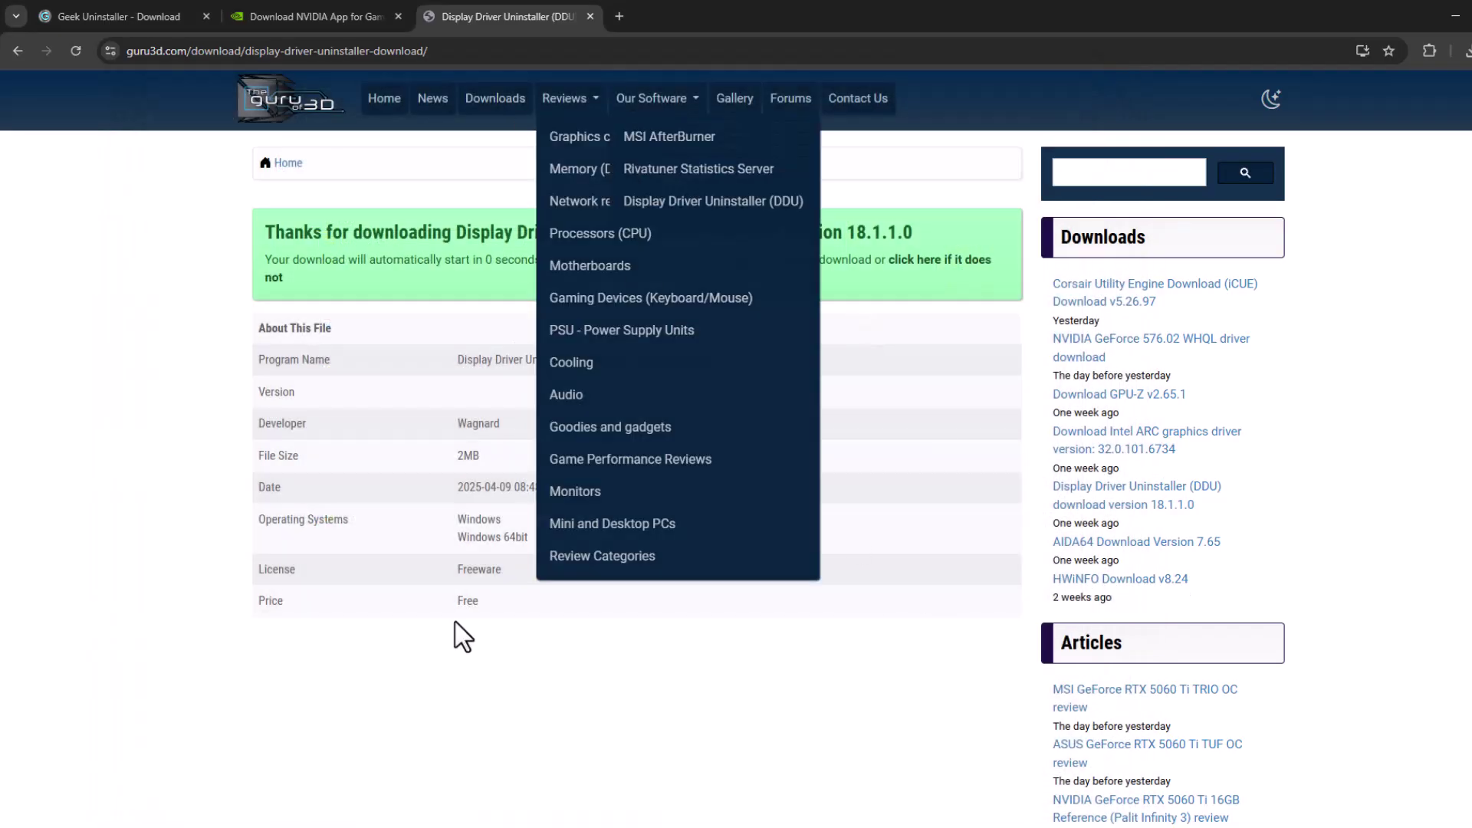
Step: Search for "nvidia driver download" in a new tab and open the official NVIDIA drivers page
{"action": "left_click", "coordinate": [619, 17]}
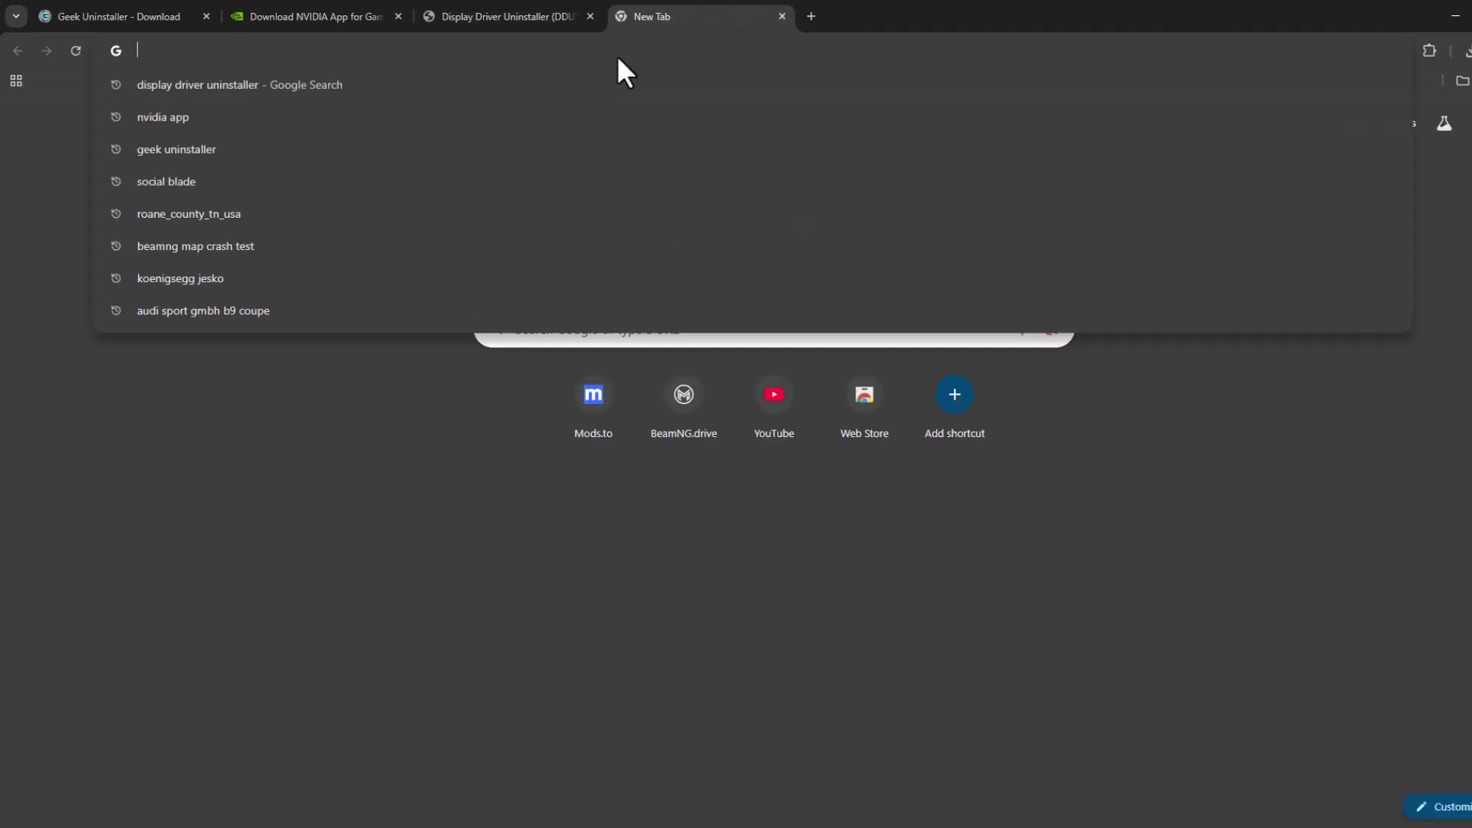
{"action": "type", "text": "nvidia dr"}
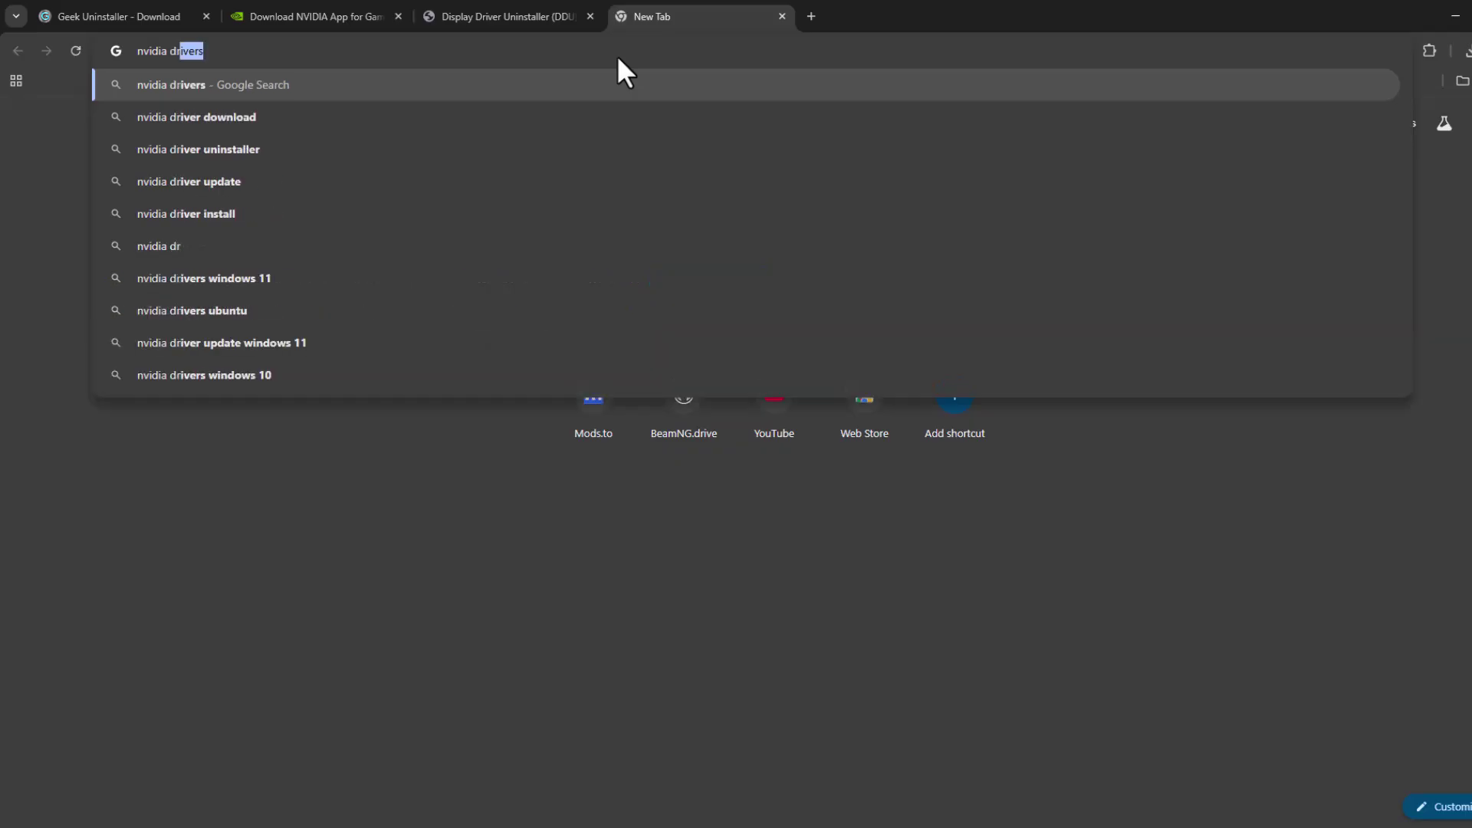
{"action": "key", "text": "Down"}
{"action": "key", "text": "Return"}
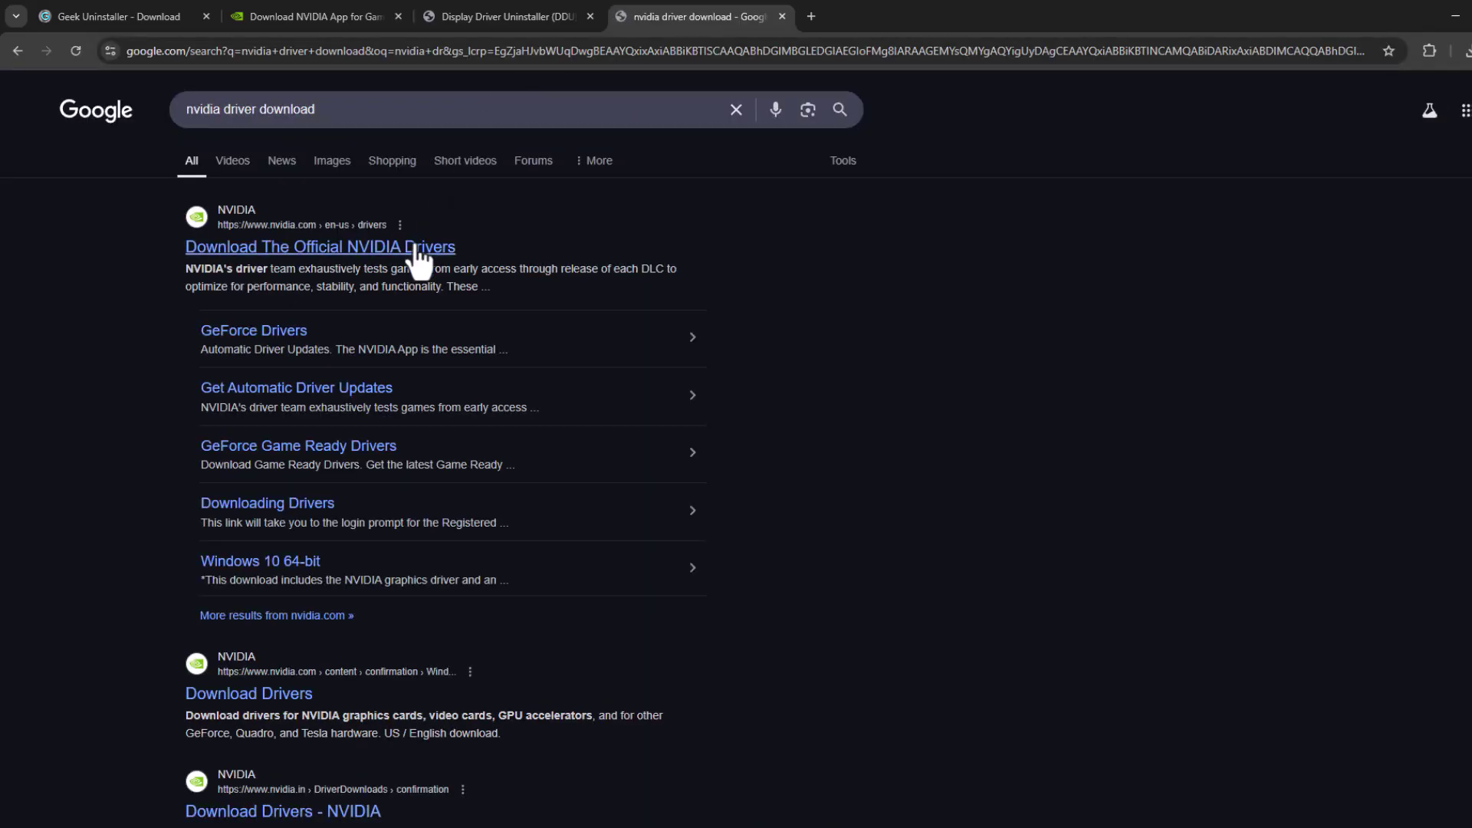
{"action": "left_click", "coordinate": [418, 247]}
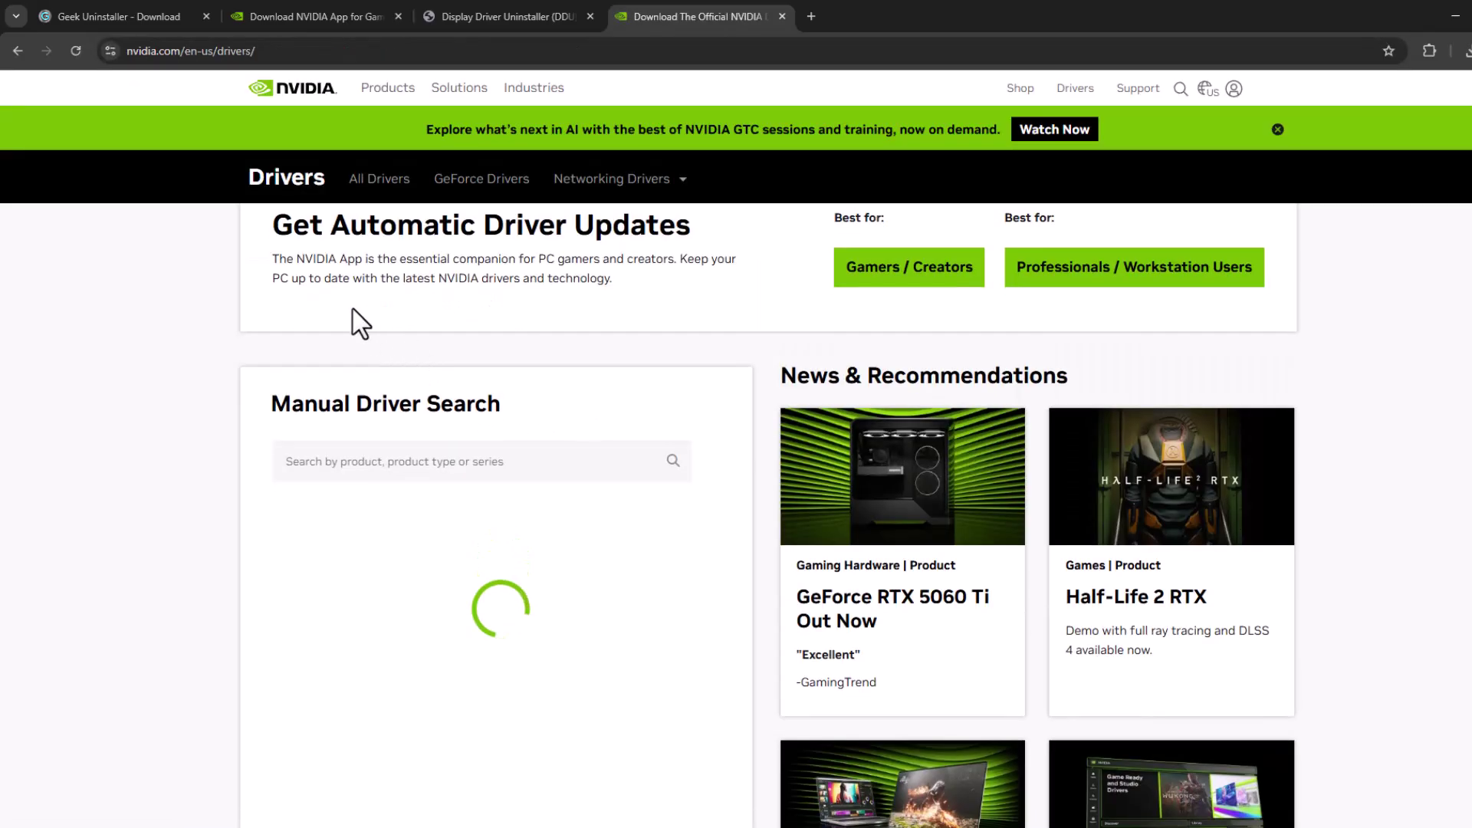
Step: Set the manual driver search to the GeForce category and the GeForce RTX 50 Series
{"action": "left_click", "coordinate": [360, 400]}
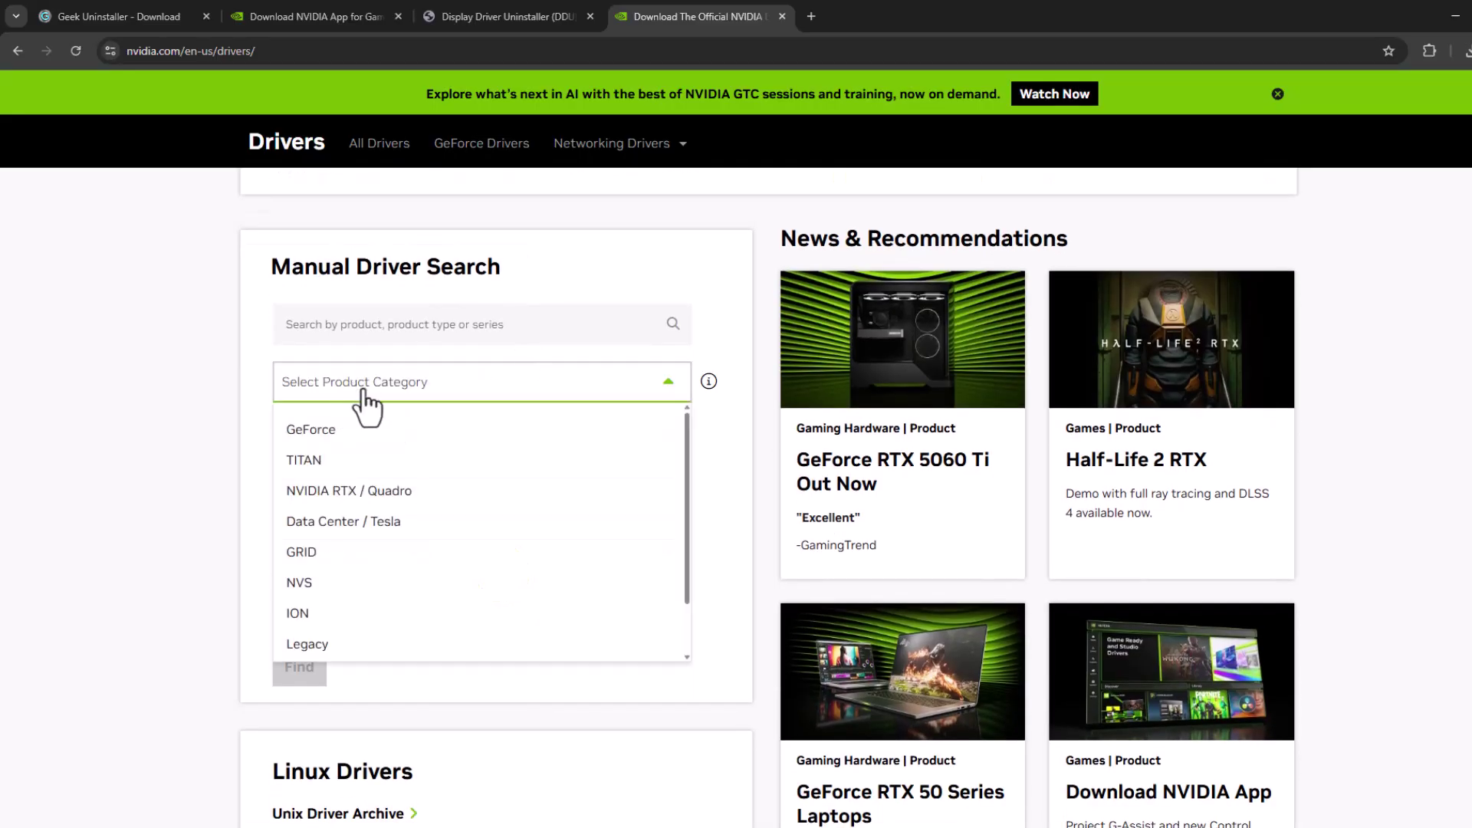
{"action": "left_click", "coordinate": [320, 429]}
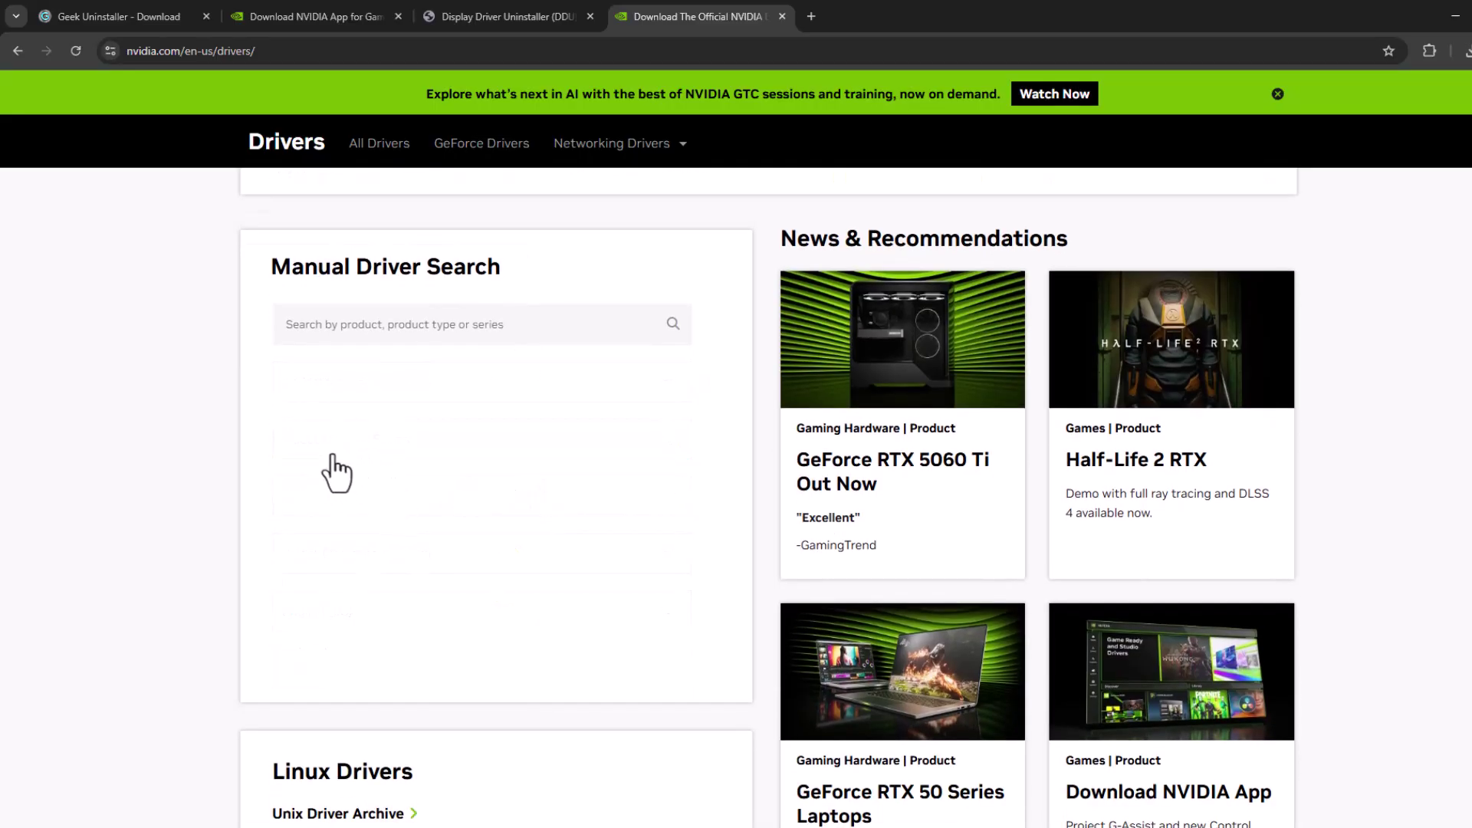
{"action": "scroll", "coordinate": [460, 445], "scroll_direction": "down", "scroll_amount": 3}
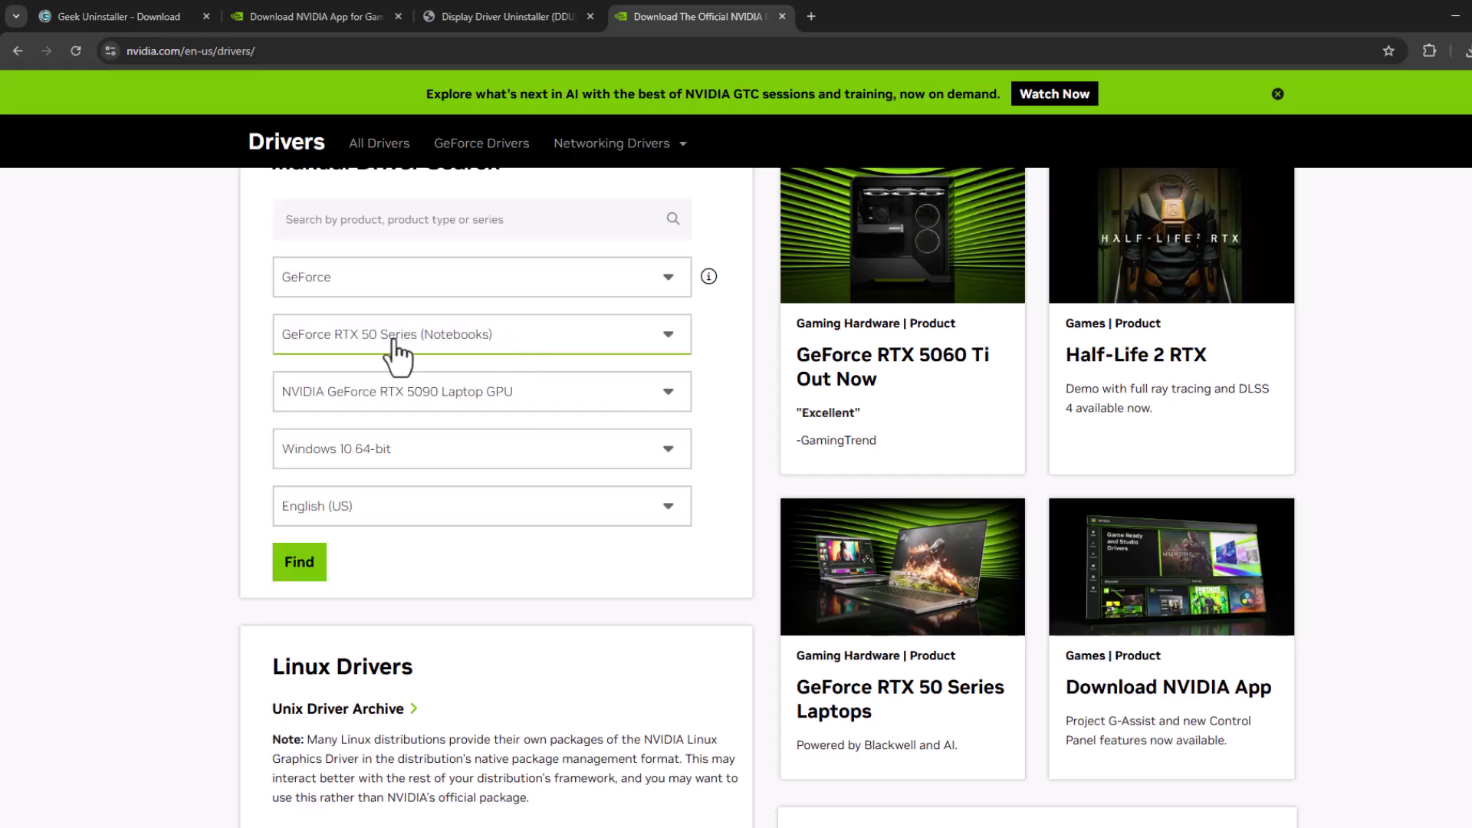
{"action": "left_click", "coordinate": [397, 352]}
{"action": "left_click", "coordinate": [413, 414]}
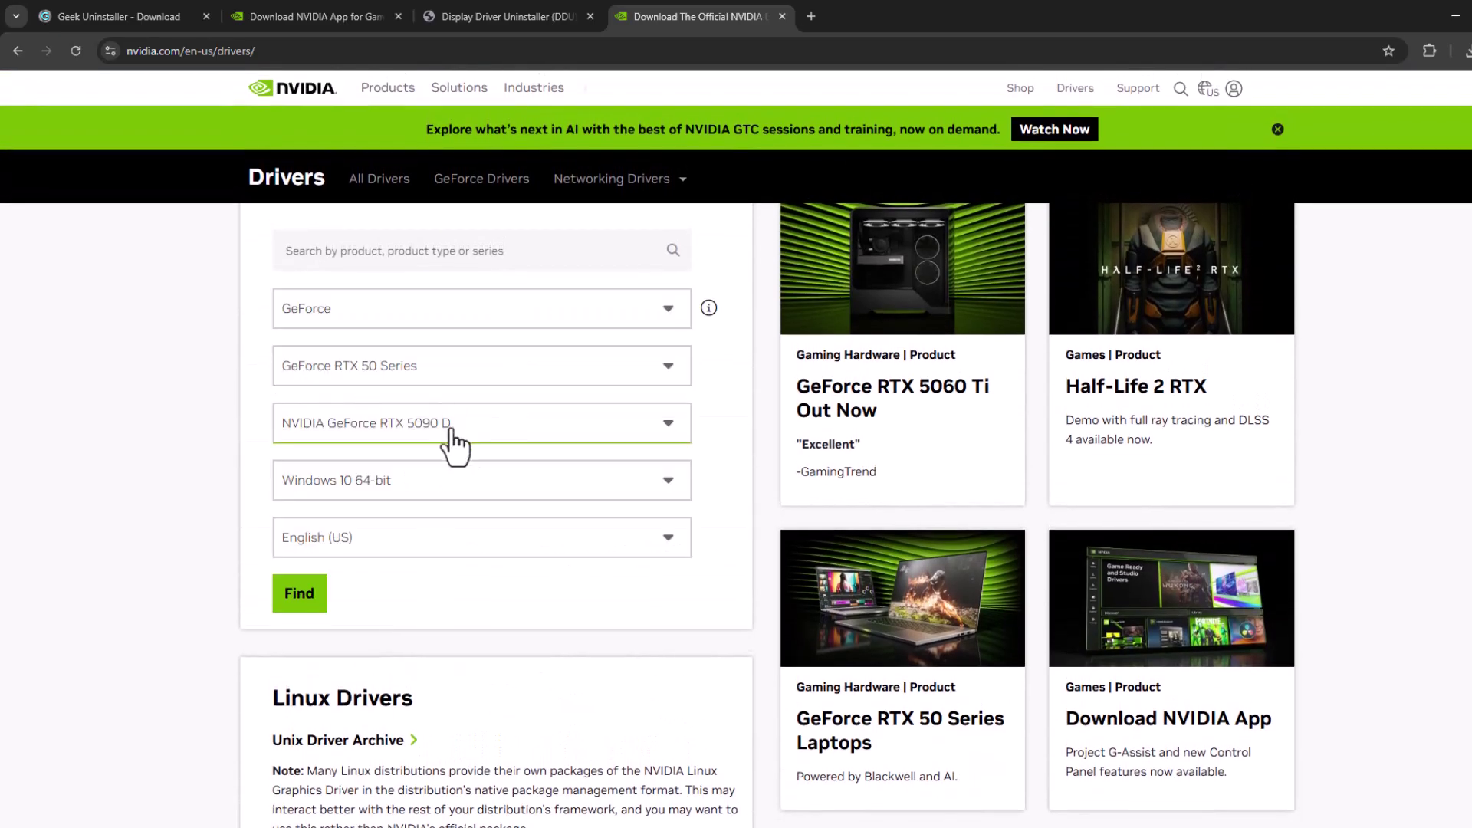
Step: Choose NVIDIA GeForce RTX 5080 and Windows 11 in the manual driver search and find the matching drivers
{"action": "left_click", "coordinate": [430, 426]}
{"action": "left_click", "coordinate": [437, 529]}
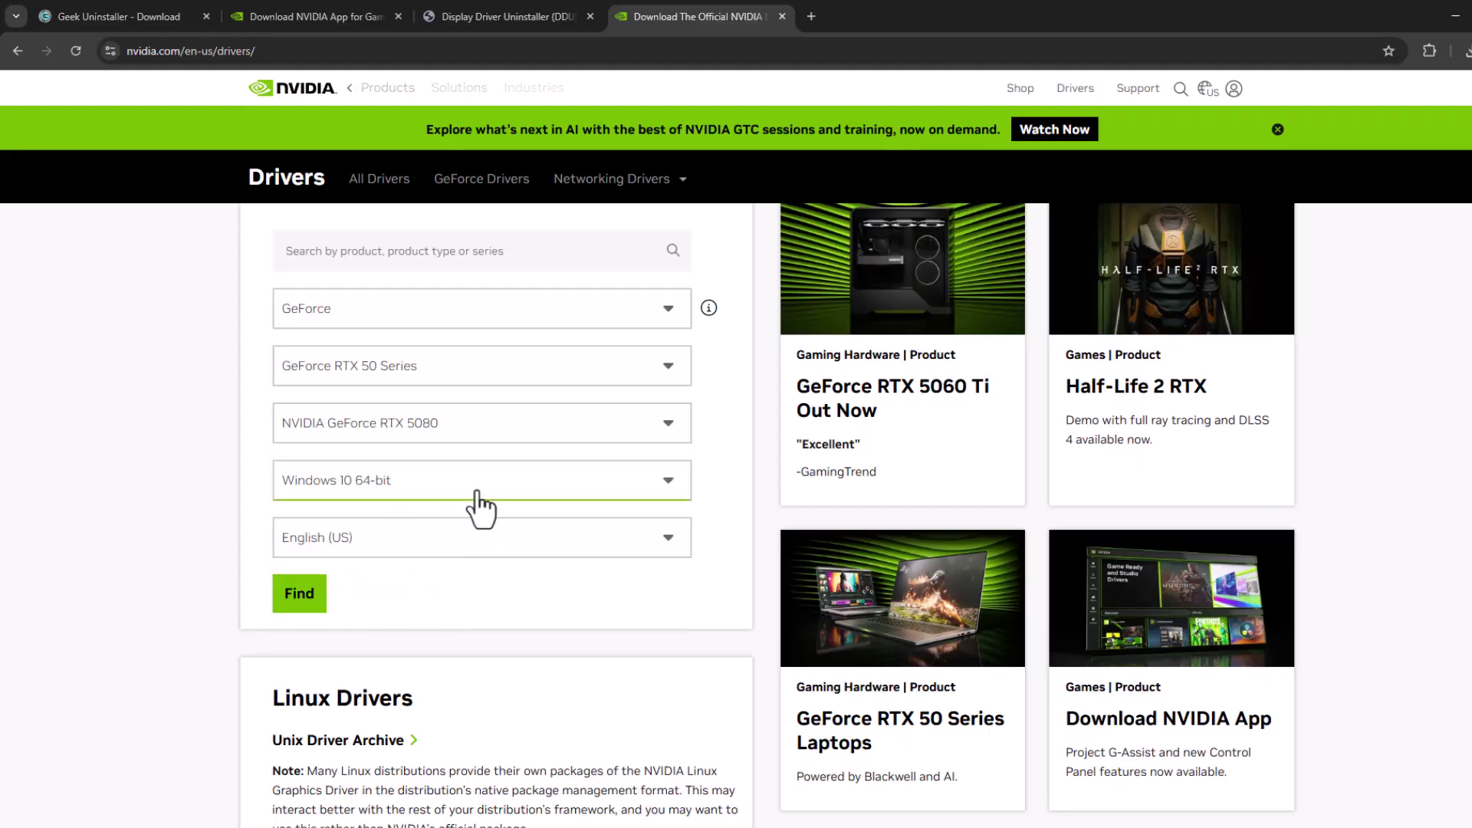
{"action": "left_click", "coordinate": [477, 492]}
{"action": "left_click", "coordinate": [391, 560]}
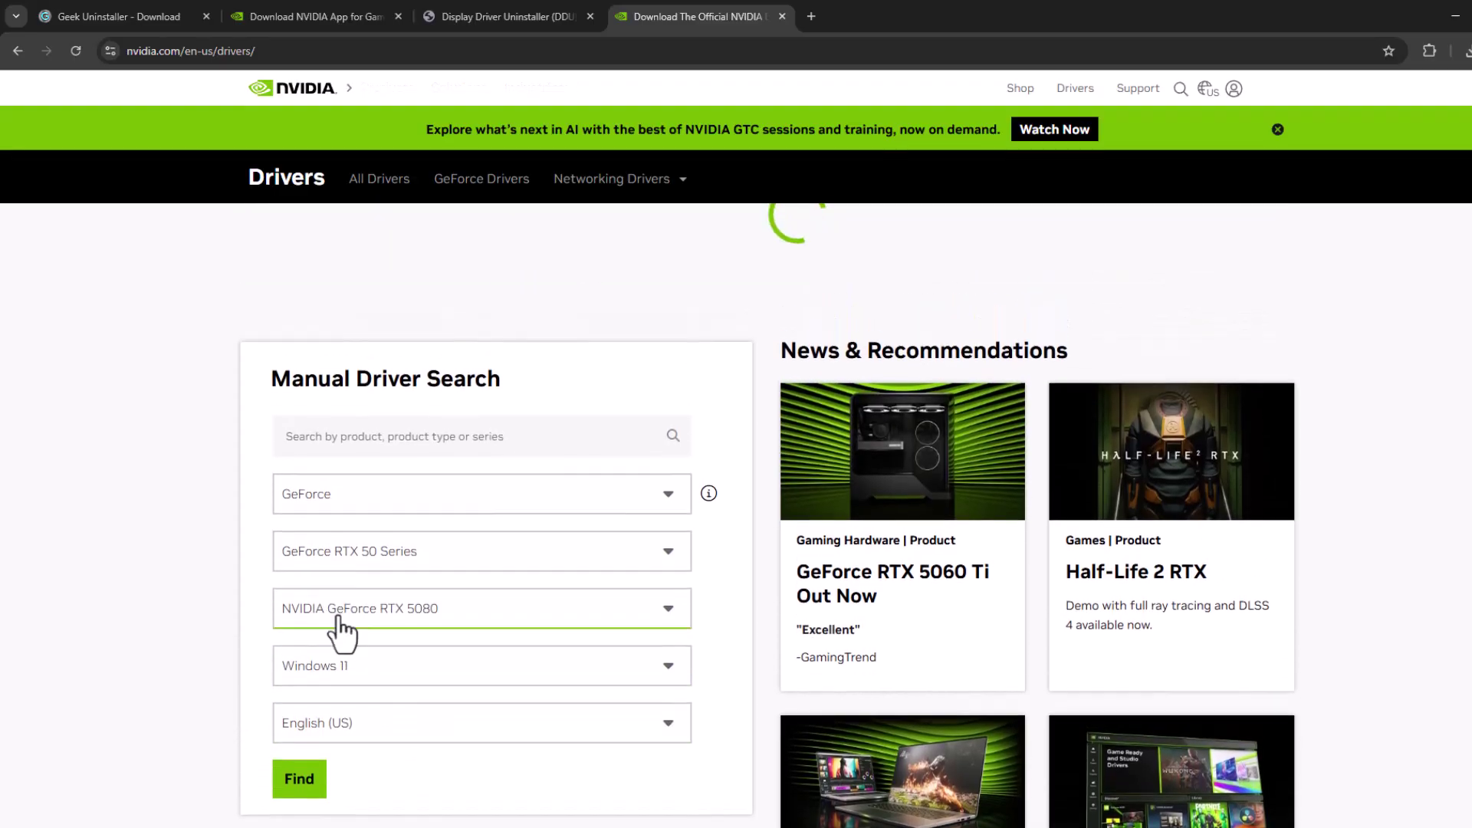
{"action": "left_click", "coordinate": [295, 535]}
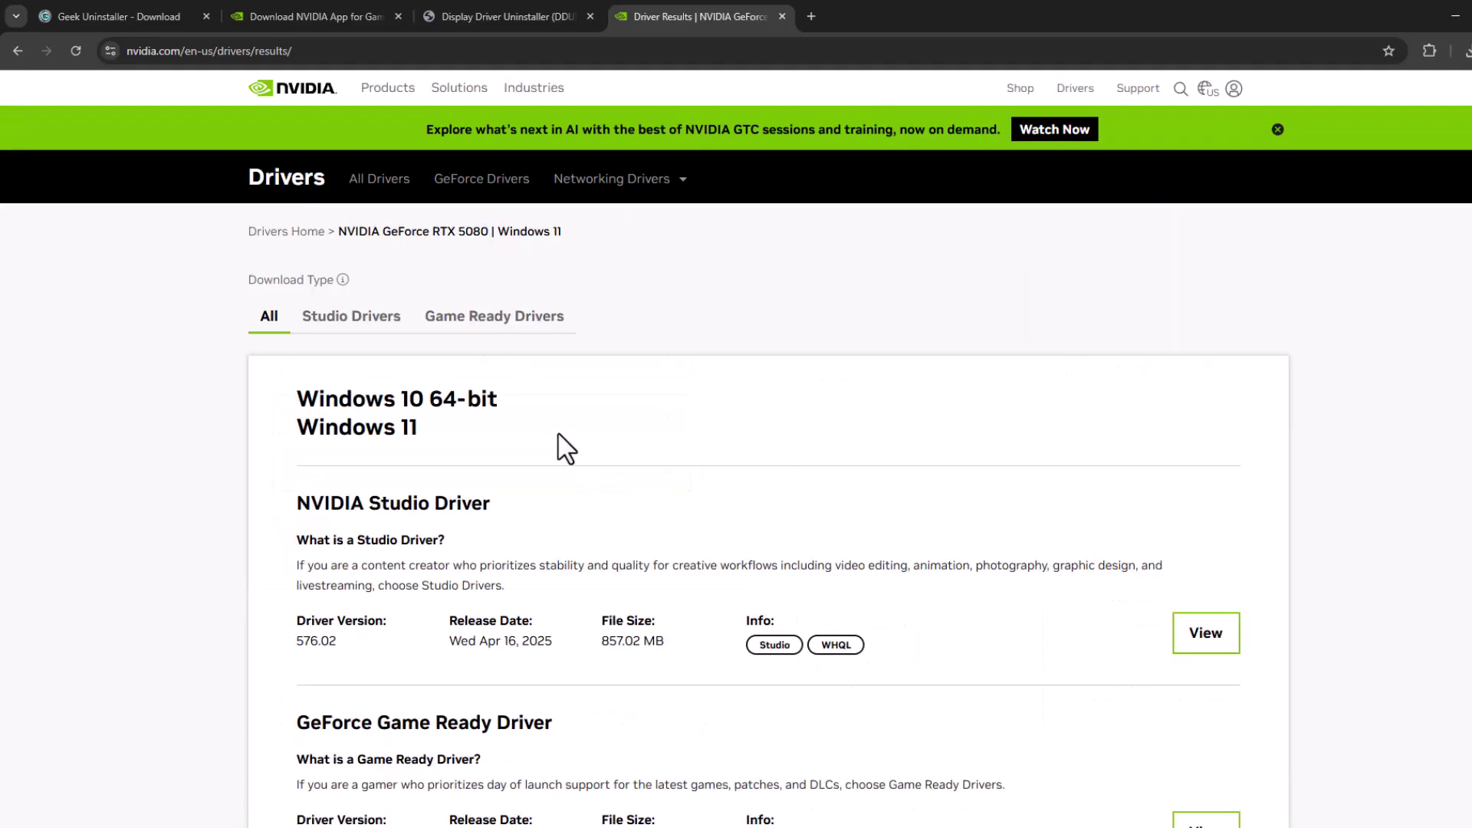
Step: Download NVIDIA Studio Driver 576.02 from its details page and minimize the browser
{"action": "scroll", "coordinate": [666, 469], "scroll_direction": "down", "scroll_amount": 2}
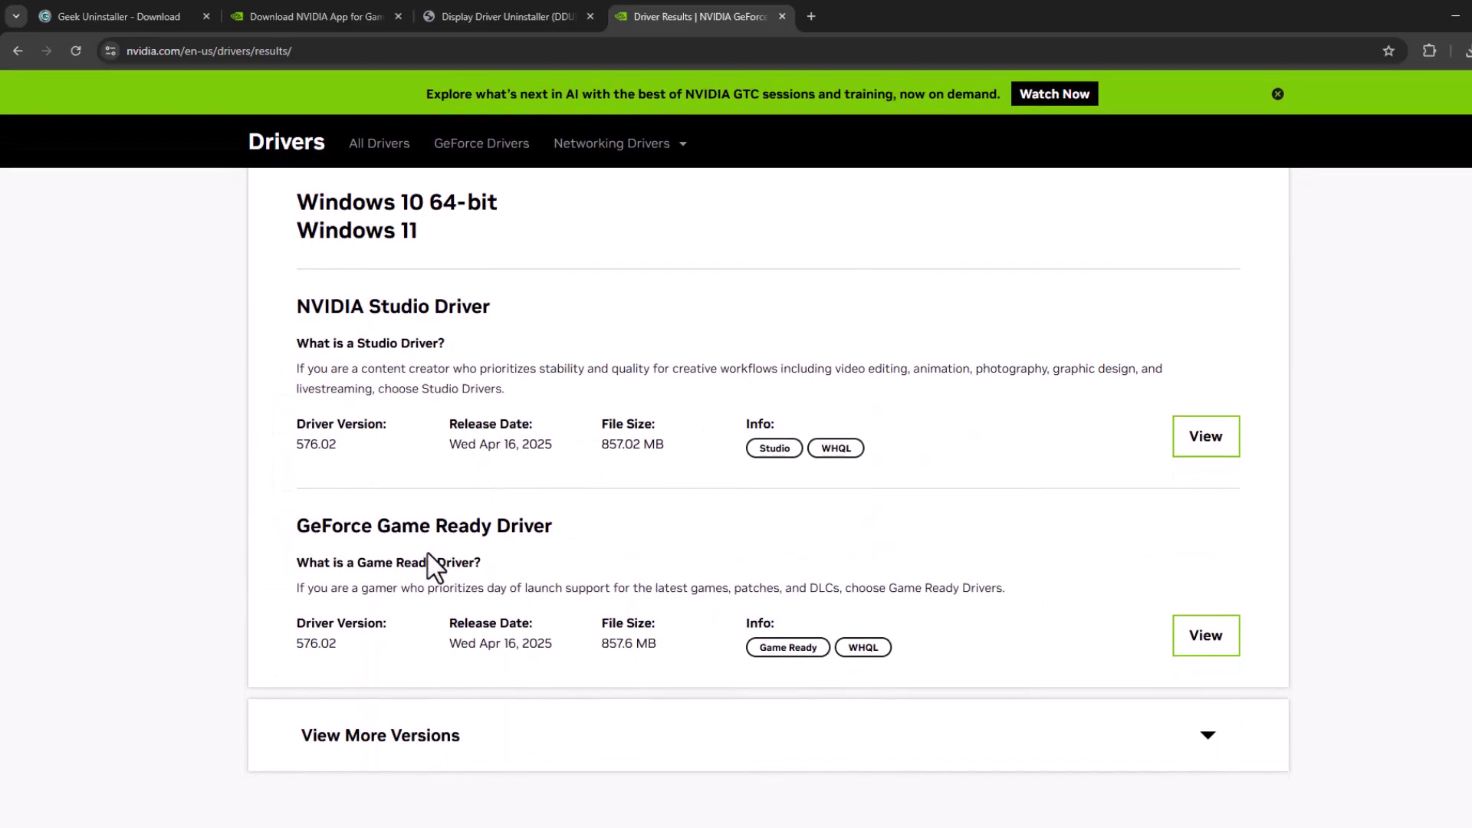
{"action": "left_click_drag", "start_coordinate": [652, 449], "coordinate": [447, 458]}
{"action": "left_click", "coordinate": [443, 440]}
{"action": "left_click_drag", "start_coordinate": [538, 449], "coordinate": [467, 452]}
{"action": "left_click", "coordinate": [1237, 448]}
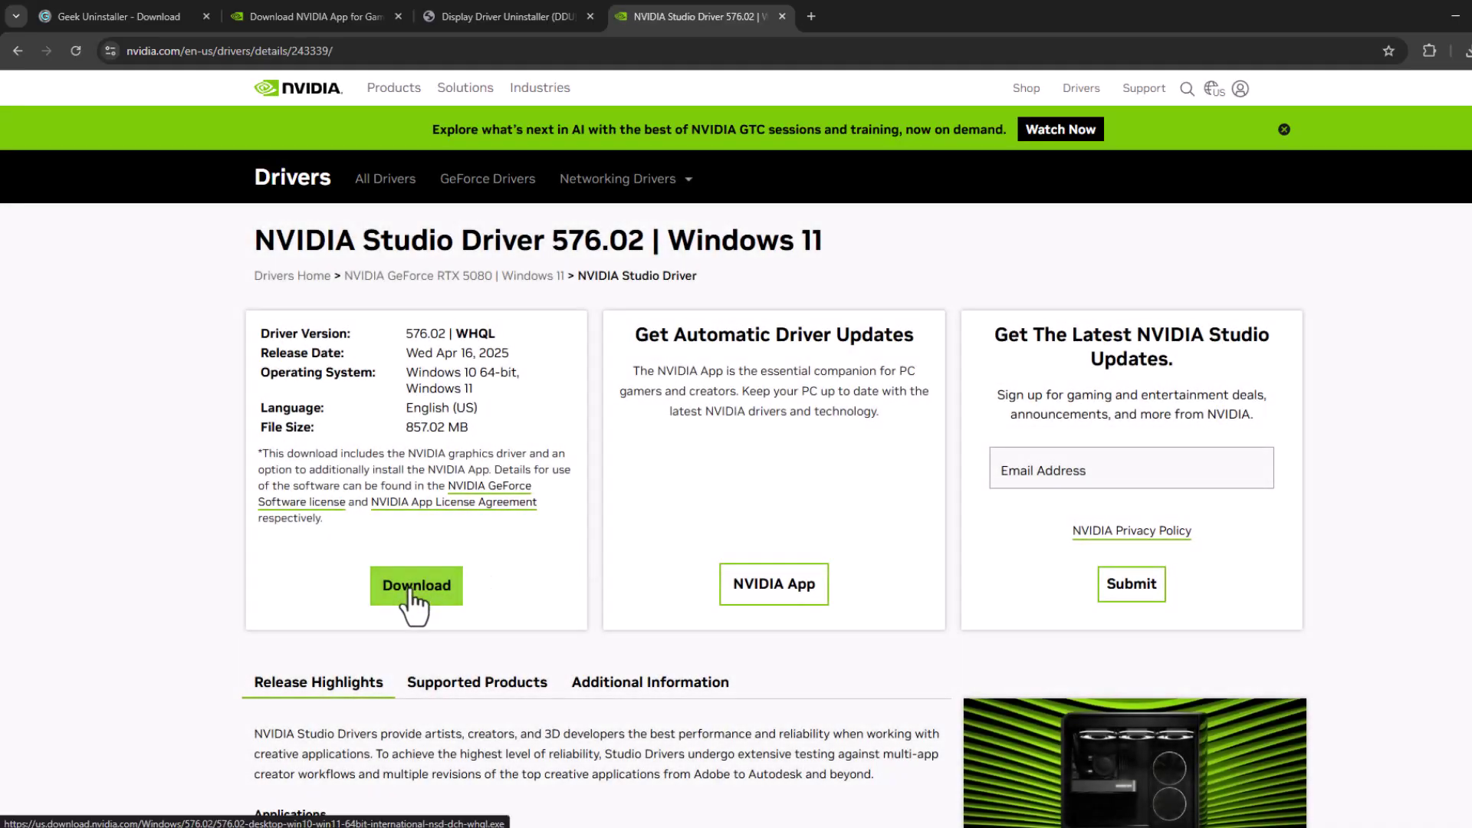
{"action": "left_click", "coordinate": [411, 588]}
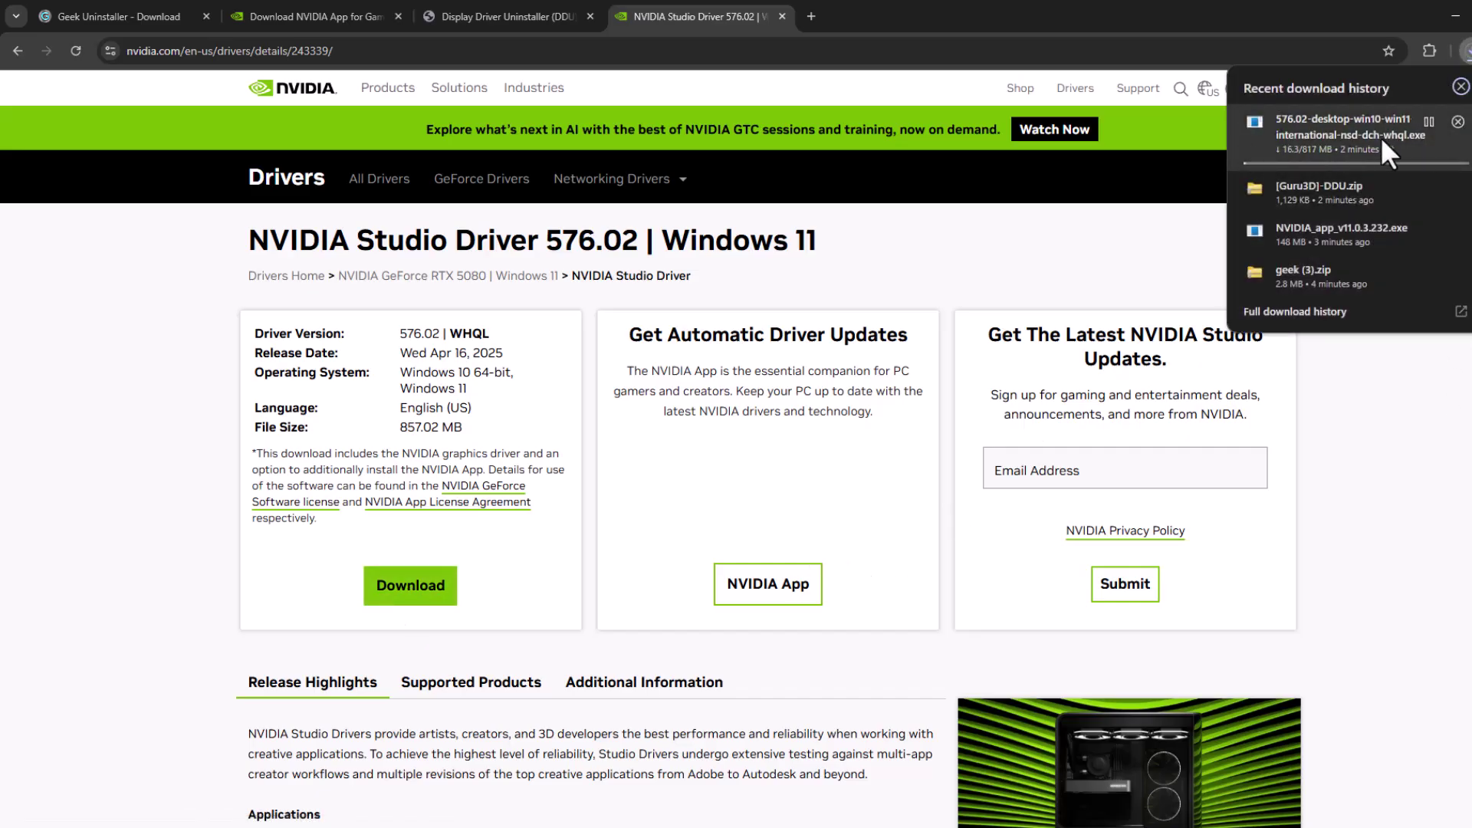
{"action": "left_click", "coordinate": [1453, 16]}
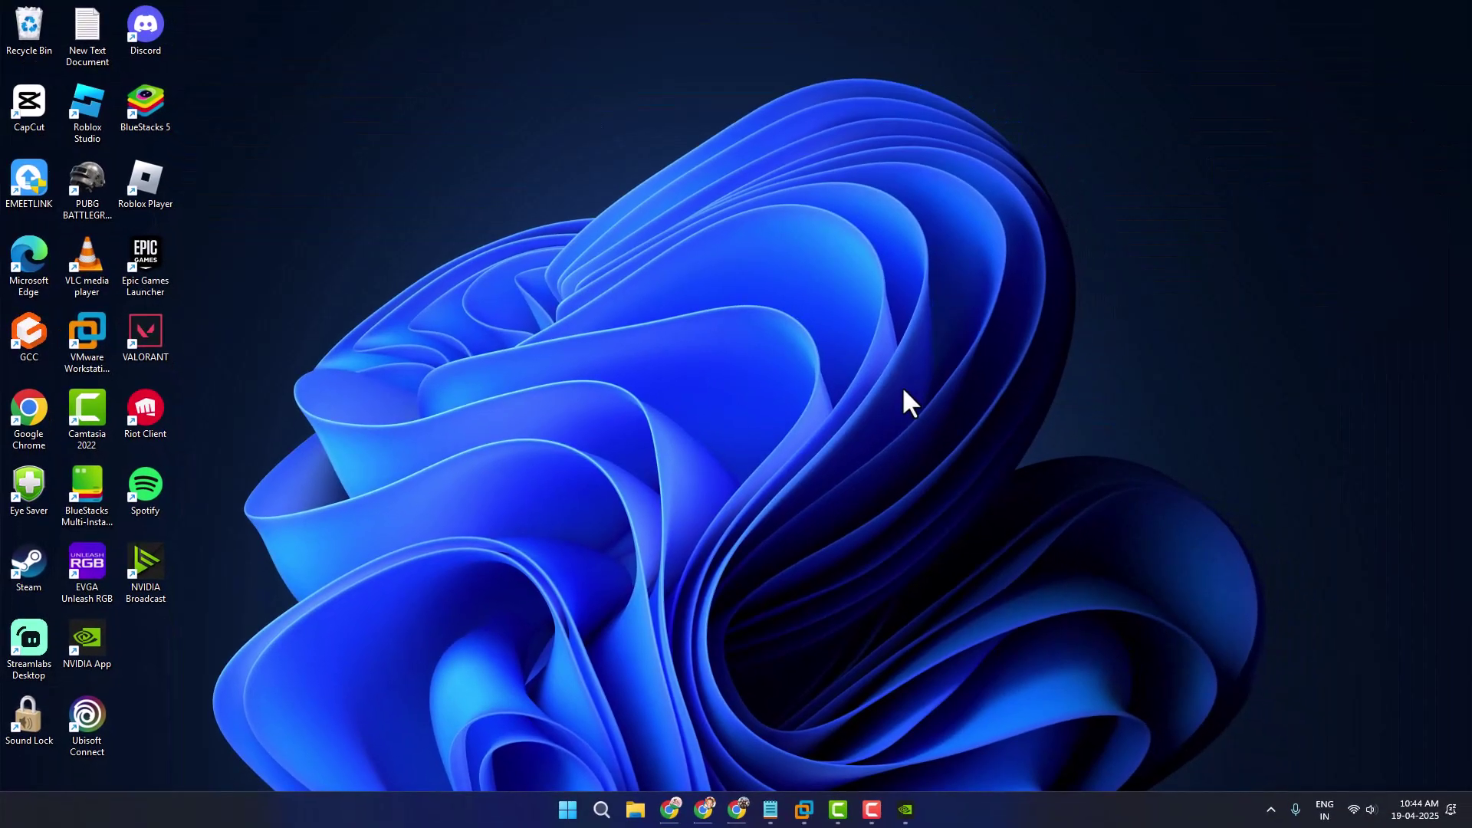